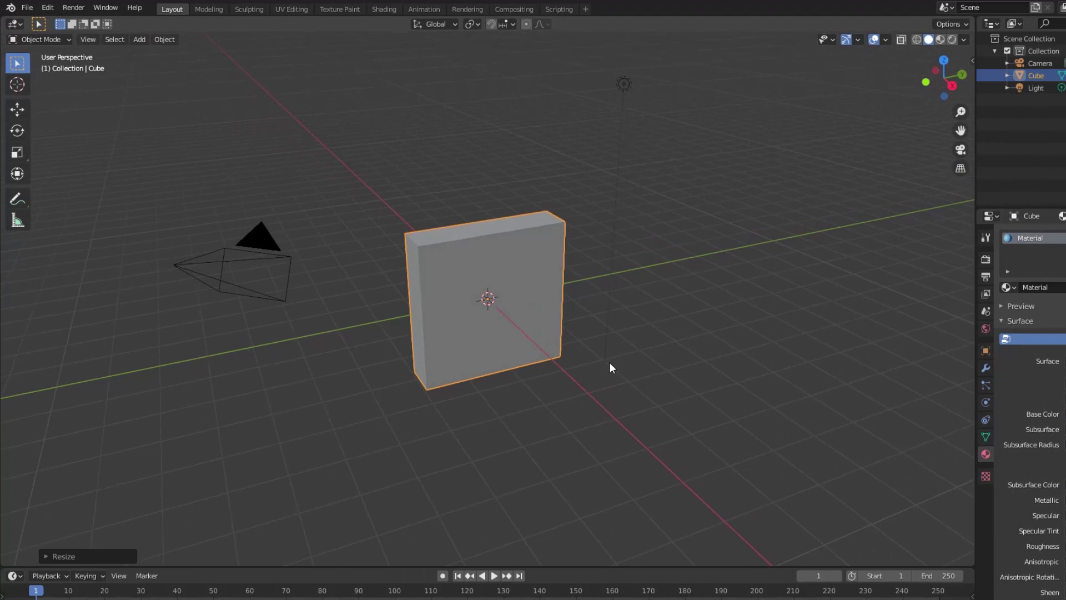
# In Edit Mode, add three evenly spaced vertical loop cuts across the slab's large faces without sliding them
pyautogui.press('Tab')
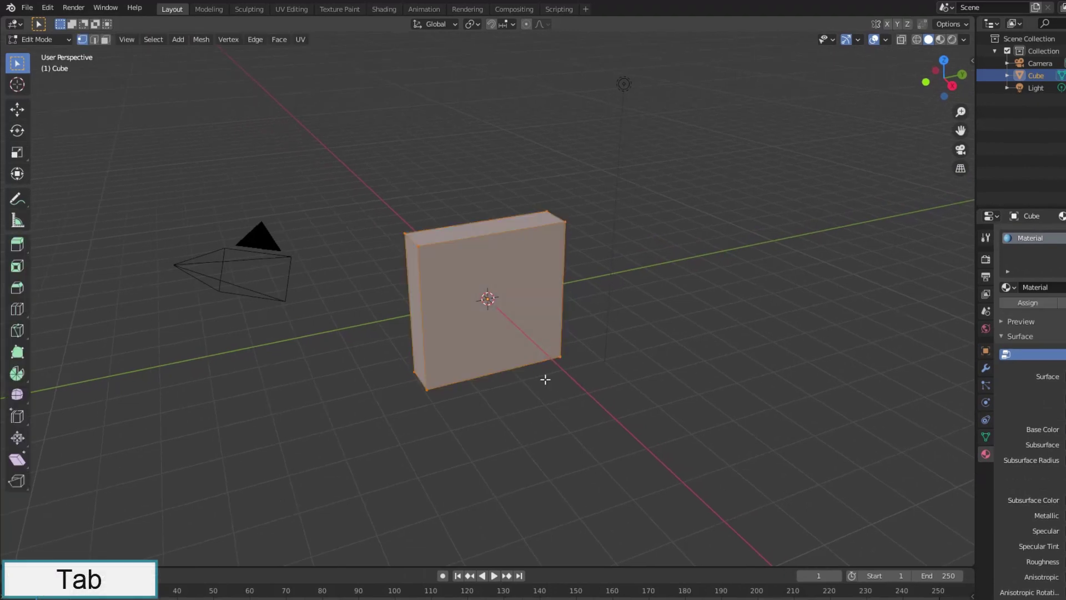
pyautogui.hotkey('ctrl', 'r')
pyautogui.scroll(2, 492, 254)
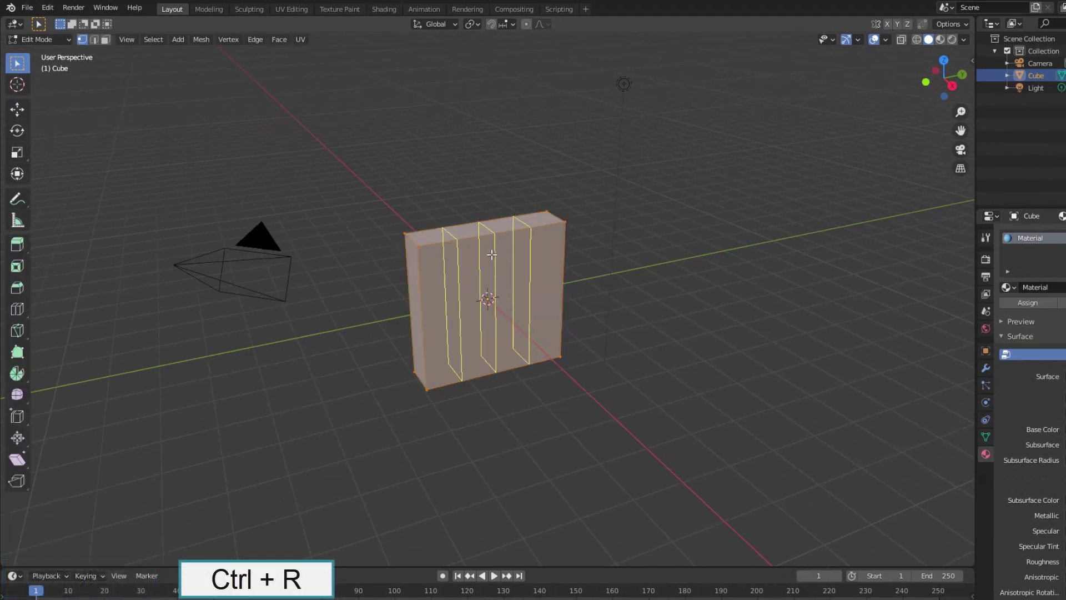
pyautogui.press('Return')
pyautogui.press('Escape')
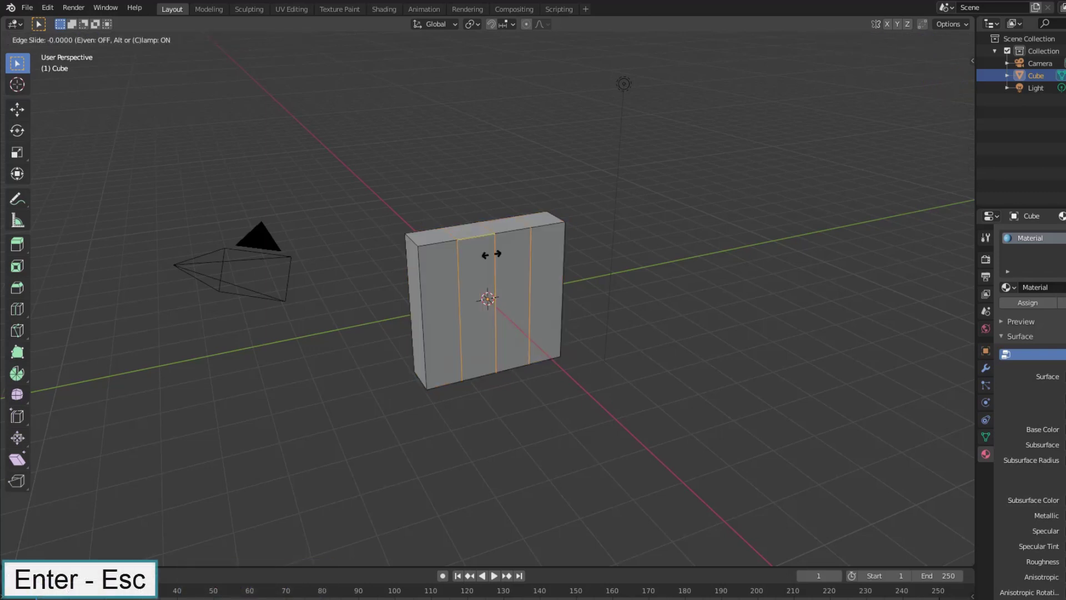
# Add three evenly spaced horizontal loop cuts around the slab without sliding them
pyautogui.hotkey('ctrl', 'r')
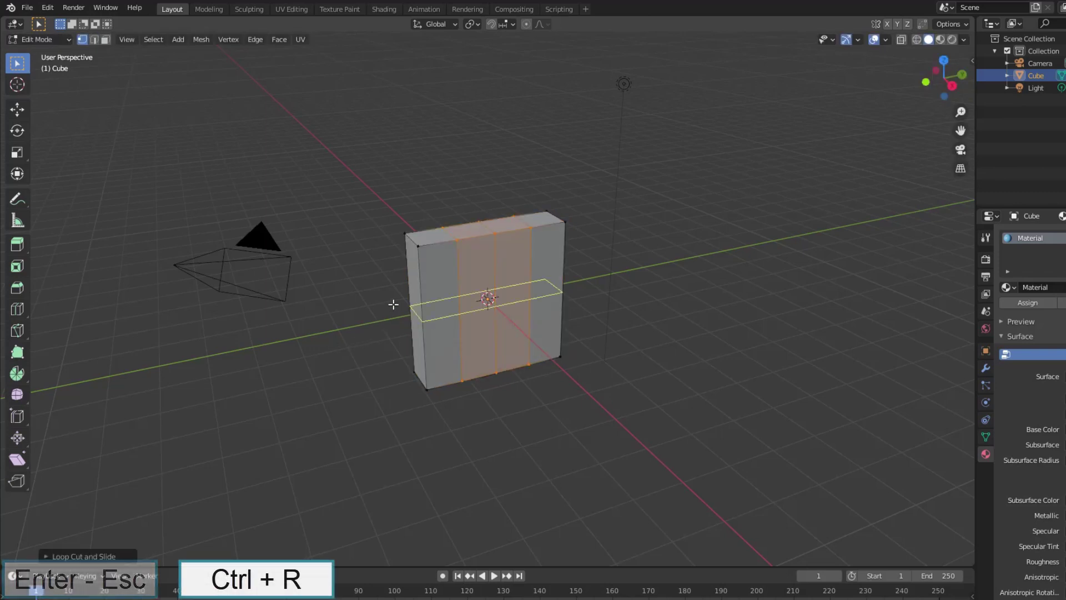
pyautogui.scroll(1, 395, 303)
pyautogui.scroll(1, 394, 303)
pyautogui.press('Return')
pyautogui.press('Escape')
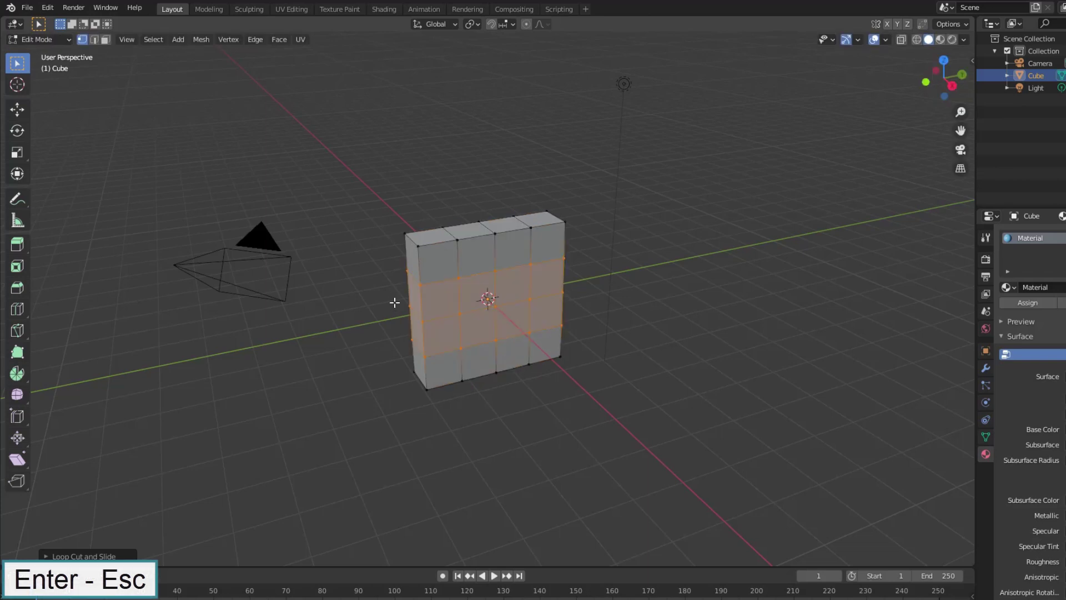
# Subdivide the slab's entire mesh with the number of cuts set to 5
pyautogui.press('a')
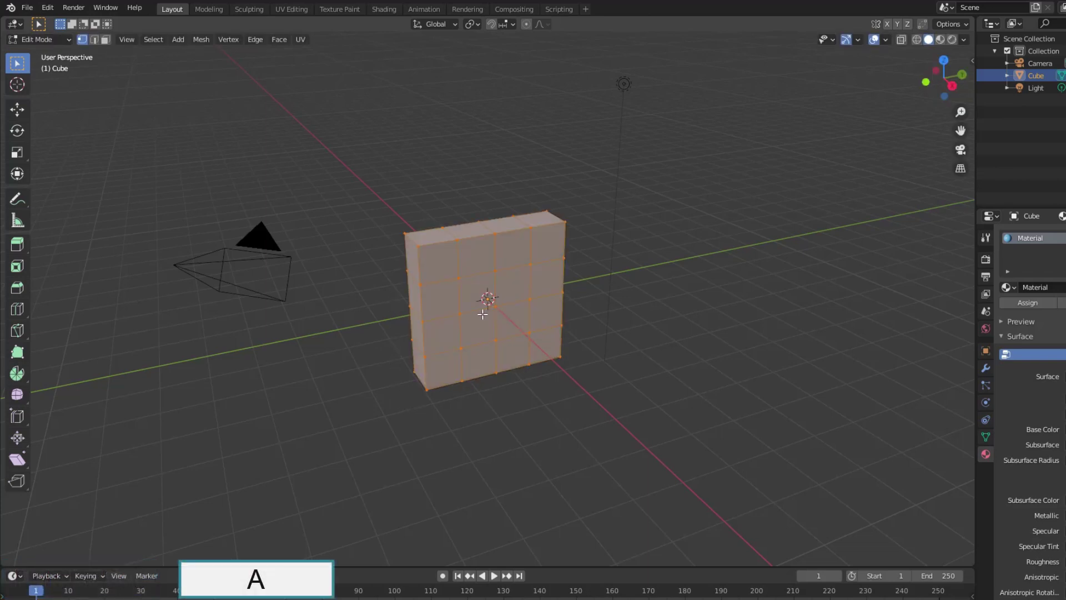
pyautogui.rightClick(451, 291)
pyautogui.click(439, 294)
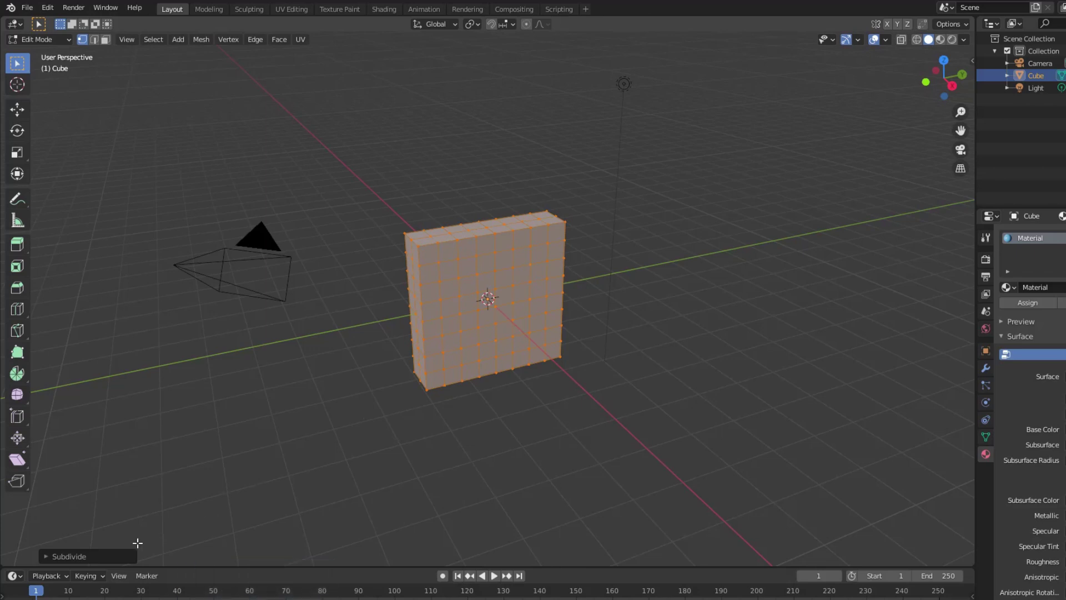
pyautogui.click(108, 558)
pyautogui.click(143, 468)
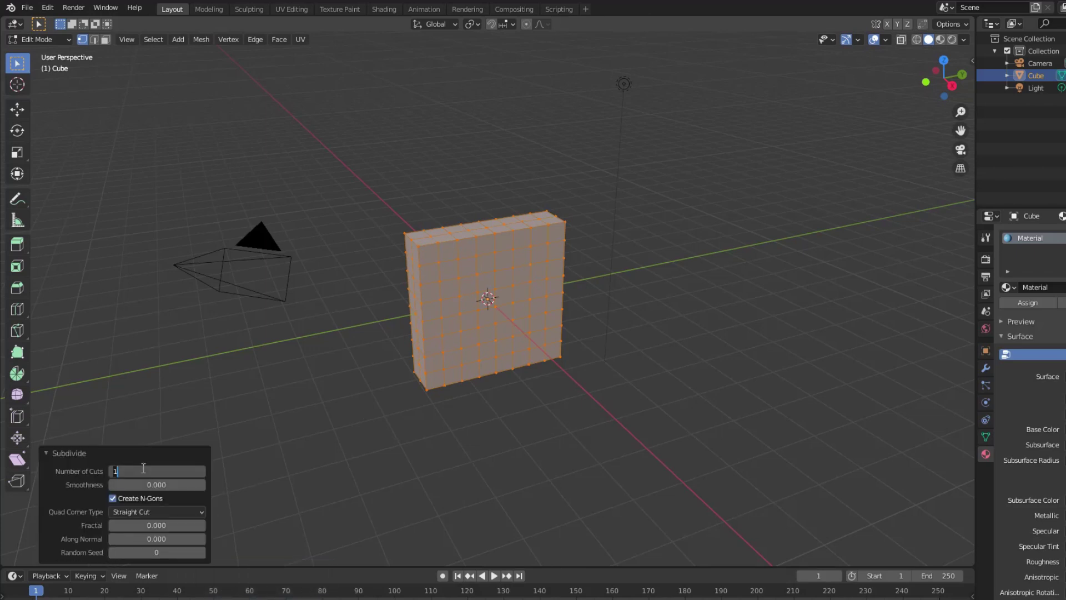
pyautogui.write('5')
pyautogui.press('Return')
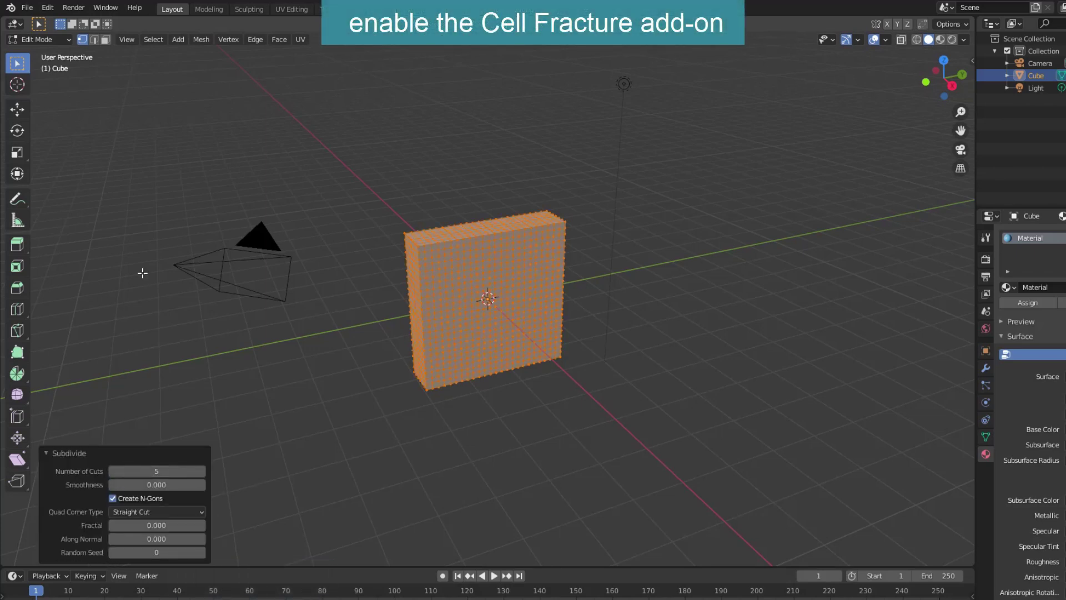
# Search the add-on preferences for "Cell" and check that the Object: Cell Fracture add-on is enabled
pyautogui.click(47, 7)
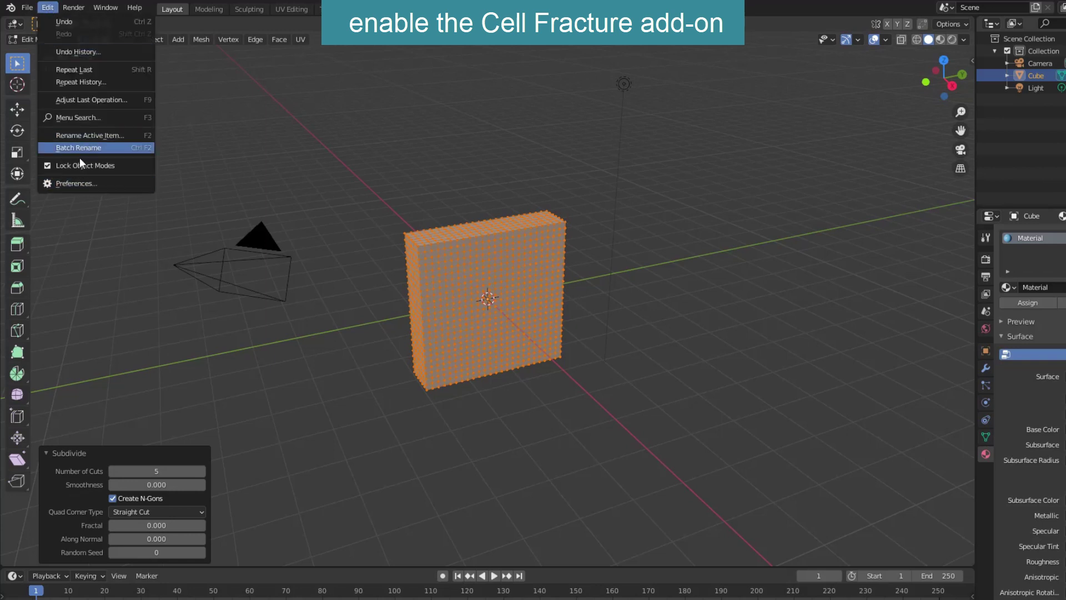
pyautogui.click(73, 184)
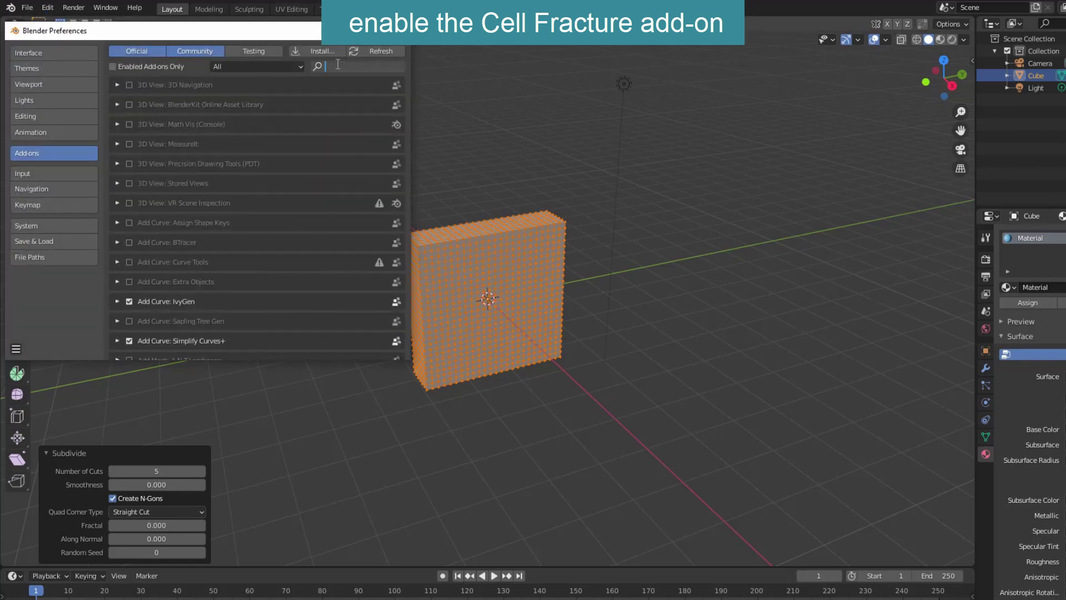
pyautogui.write('Cell')
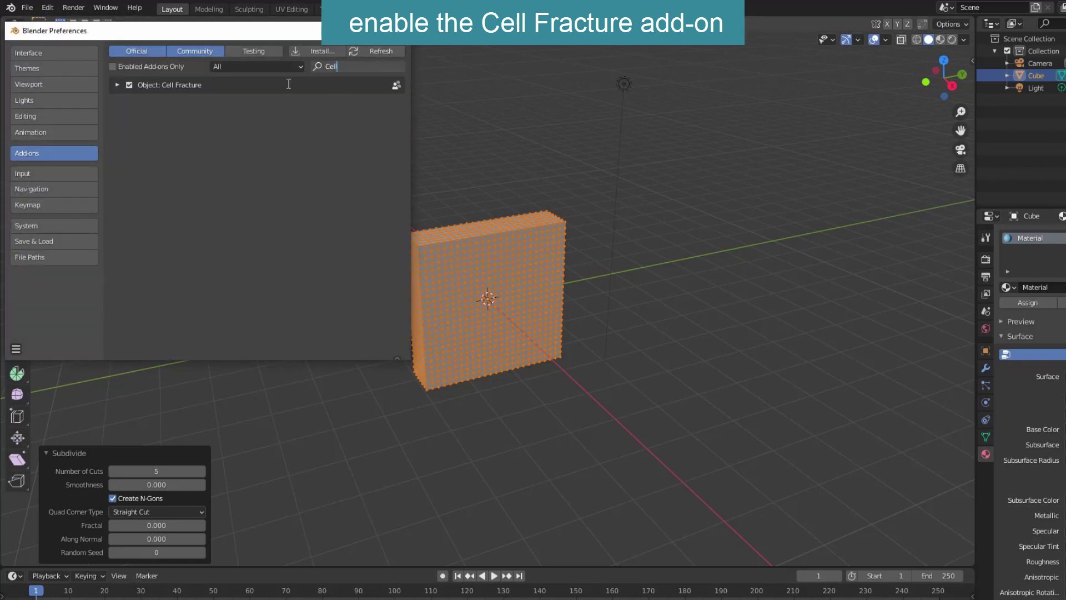
pyautogui.press('Return')
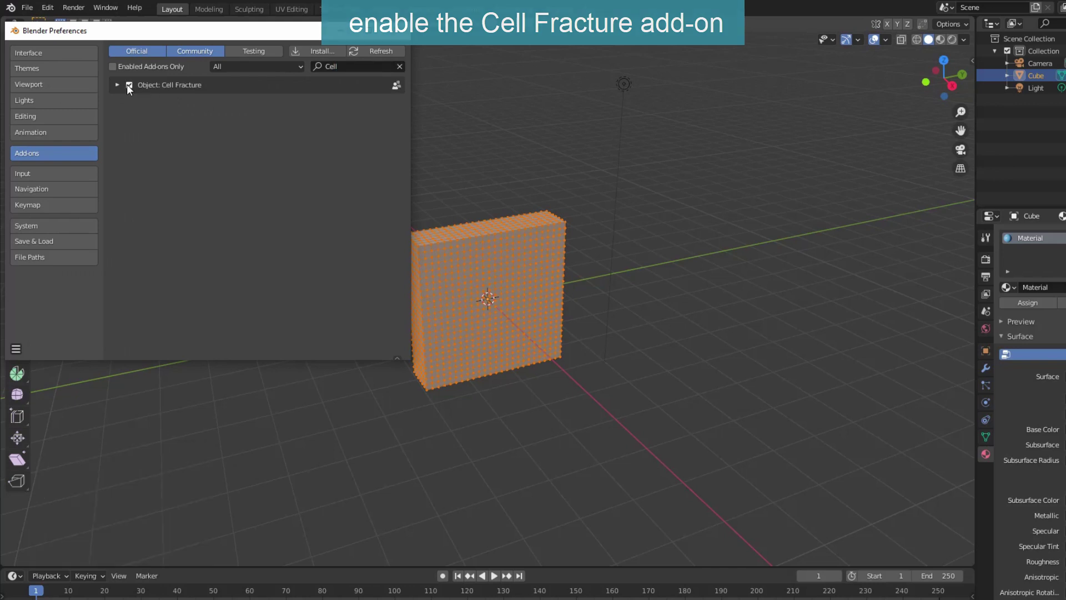
pyautogui.click(396, 30)
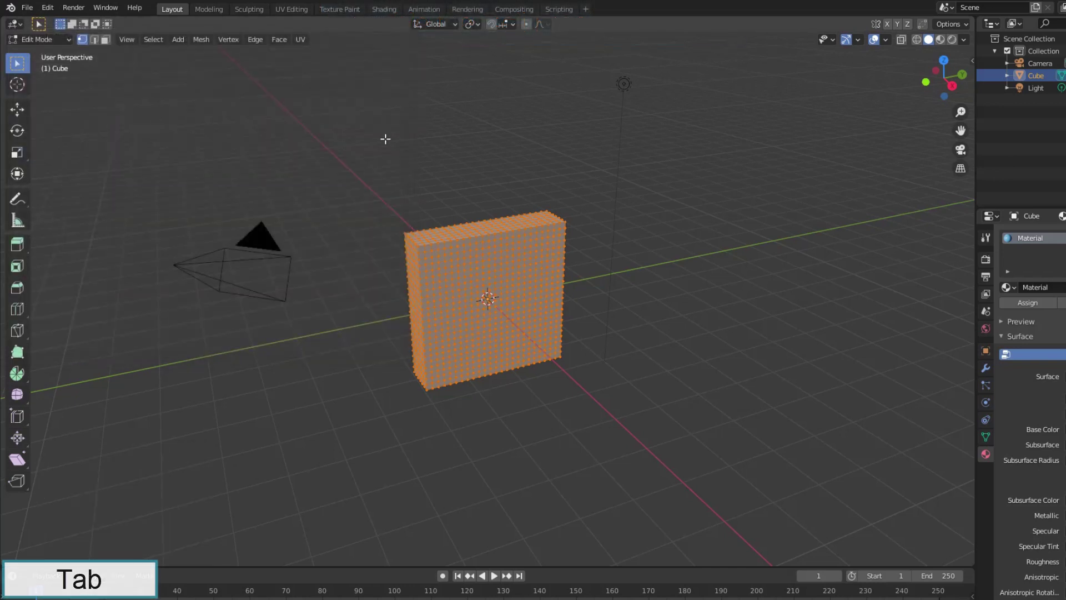
# Return to Object Mode and start Cell Fracture on the slab with noise 0.1 and a point source limit of 500
pyautogui.press('Tab')
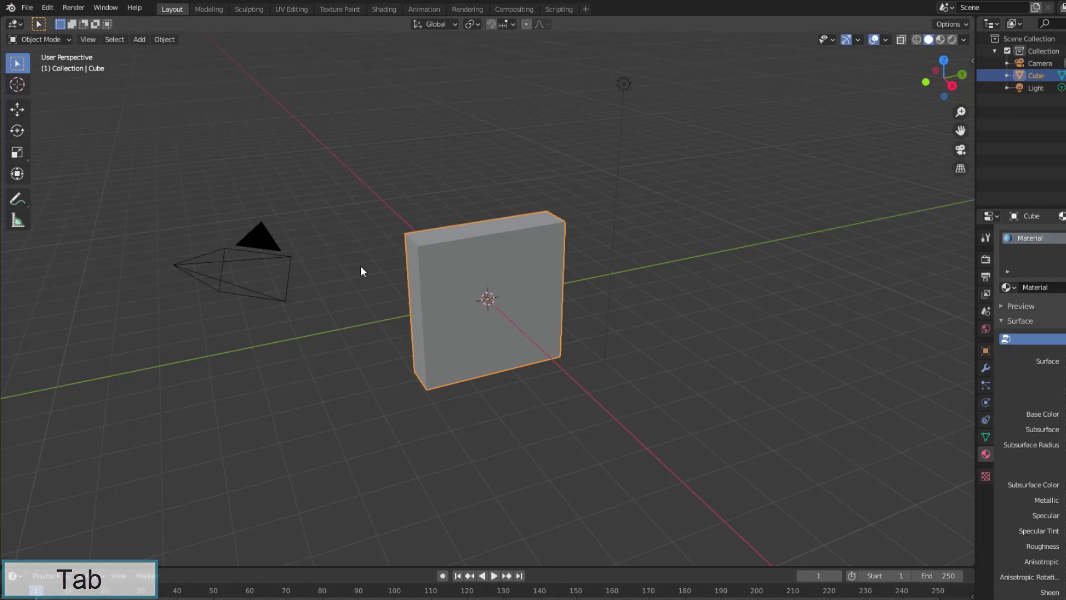
pyautogui.click(170, 40)
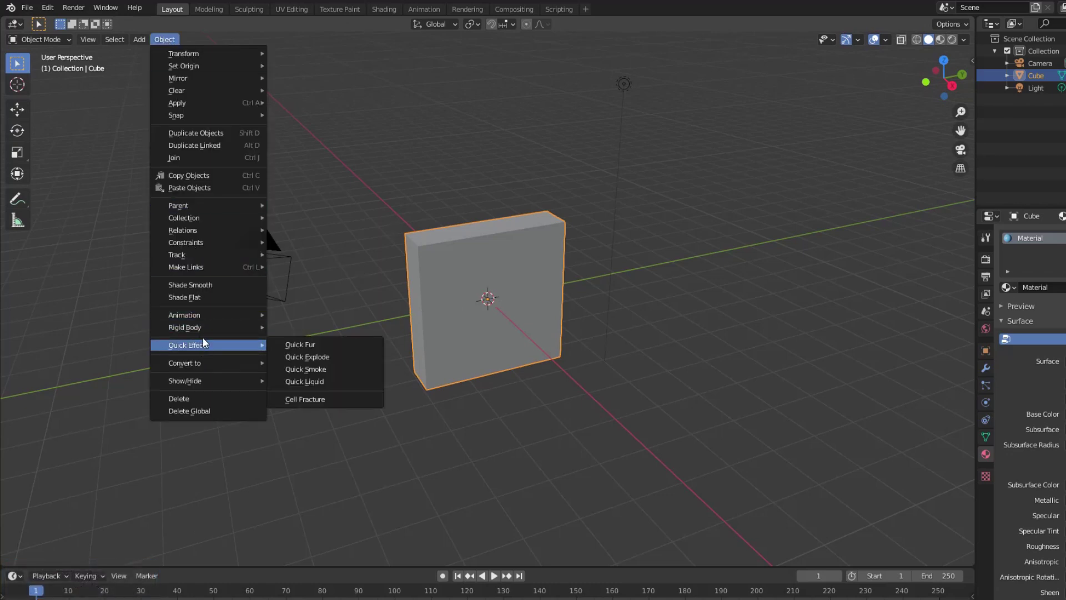
pyautogui.moveTo(203, 347)
pyautogui.click(309, 397)
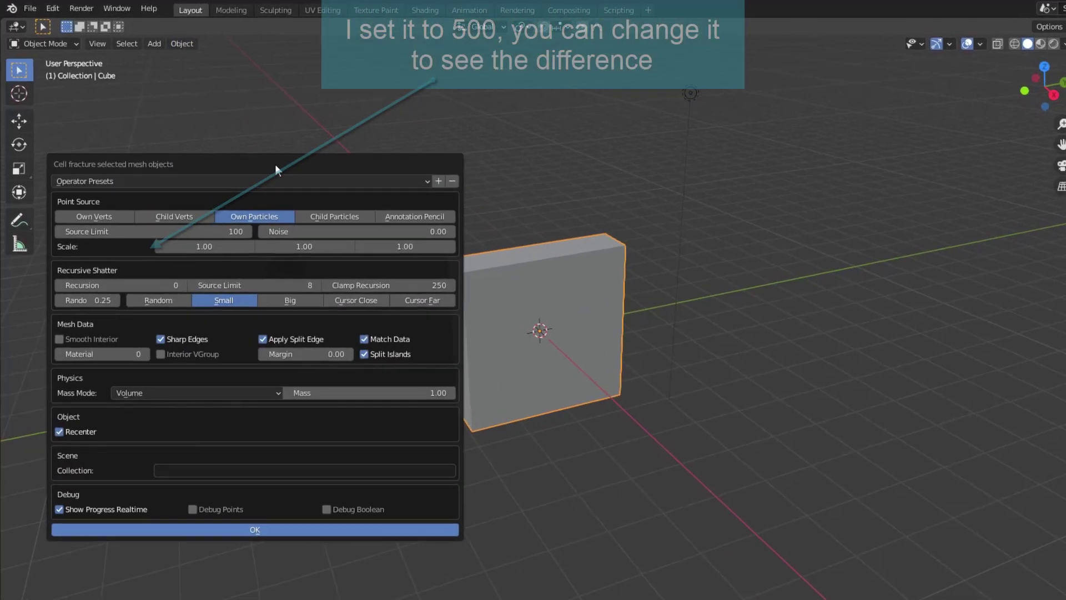
pyautogui.click(424, 234)
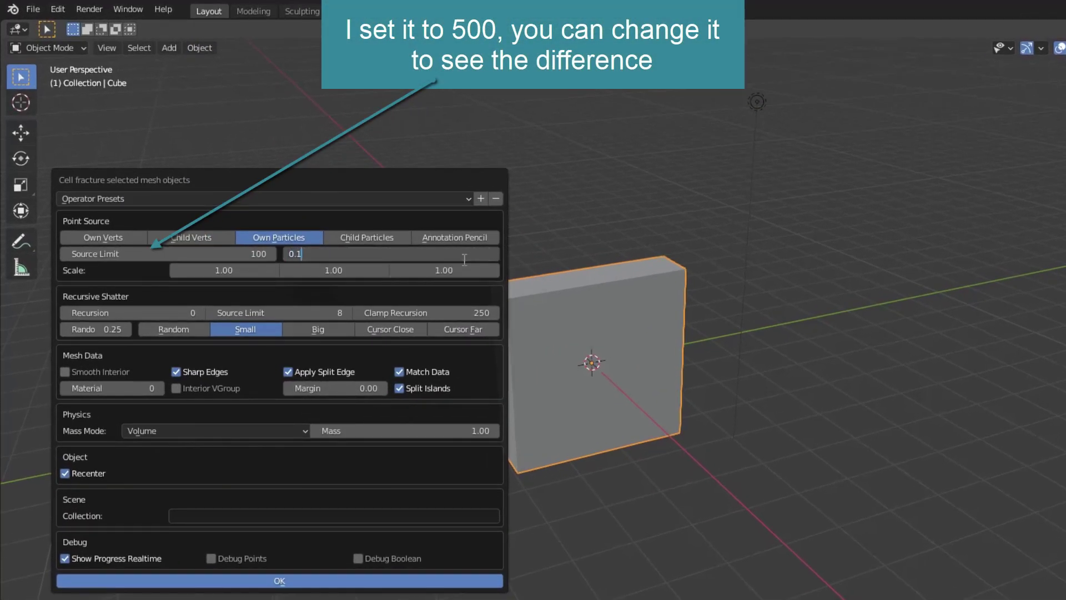
pyautogui.write('0.1')
pyautogui.press('Return')
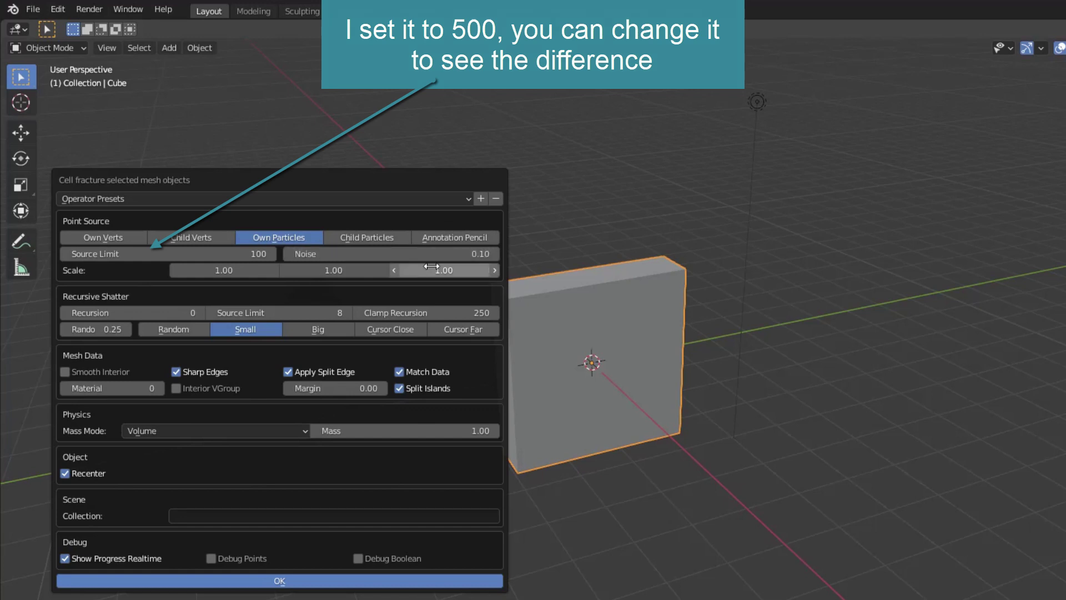
pyautogui.click(246, 253)
pyautogui.write('500')
pyautogui.press('Return')
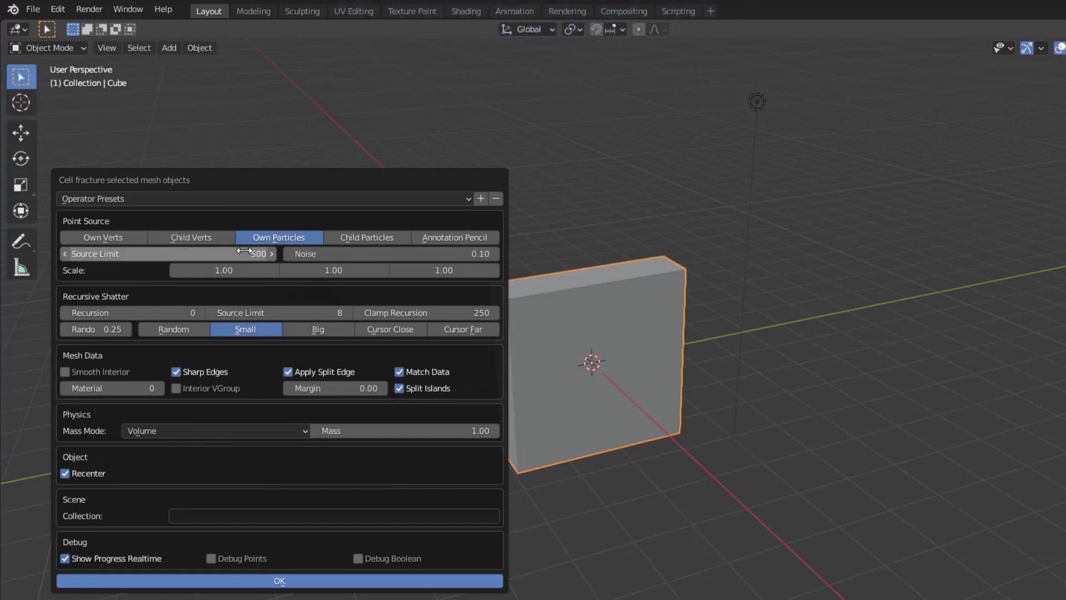
# Set the fracture's target collection to "Passive" and run the Cell Fracture
pyautogui.click(262, 517)
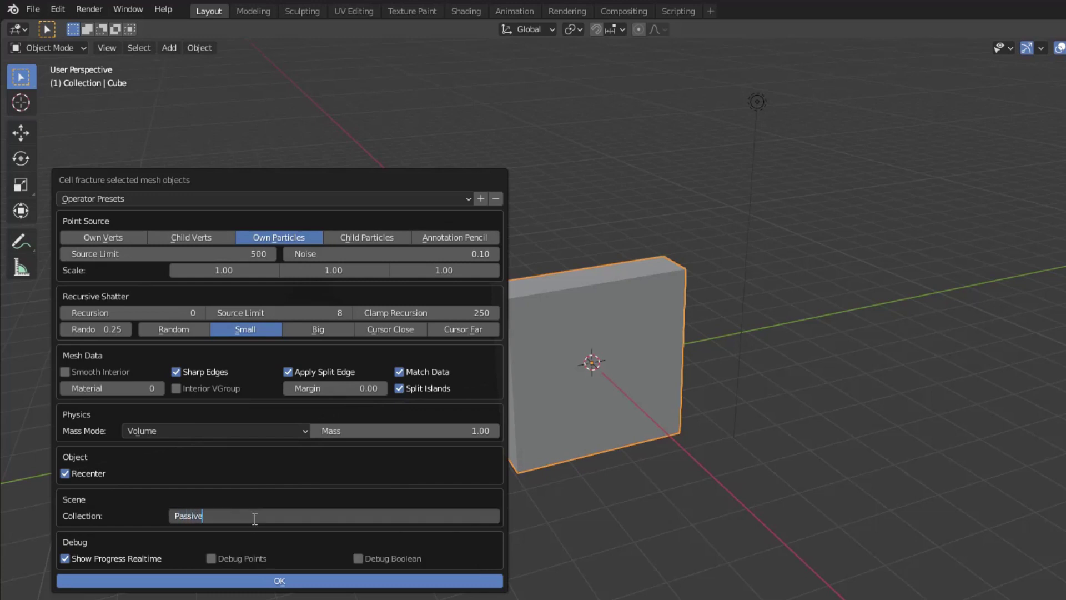
pyautogui.write('Passive')
pyautogui.press('Return')
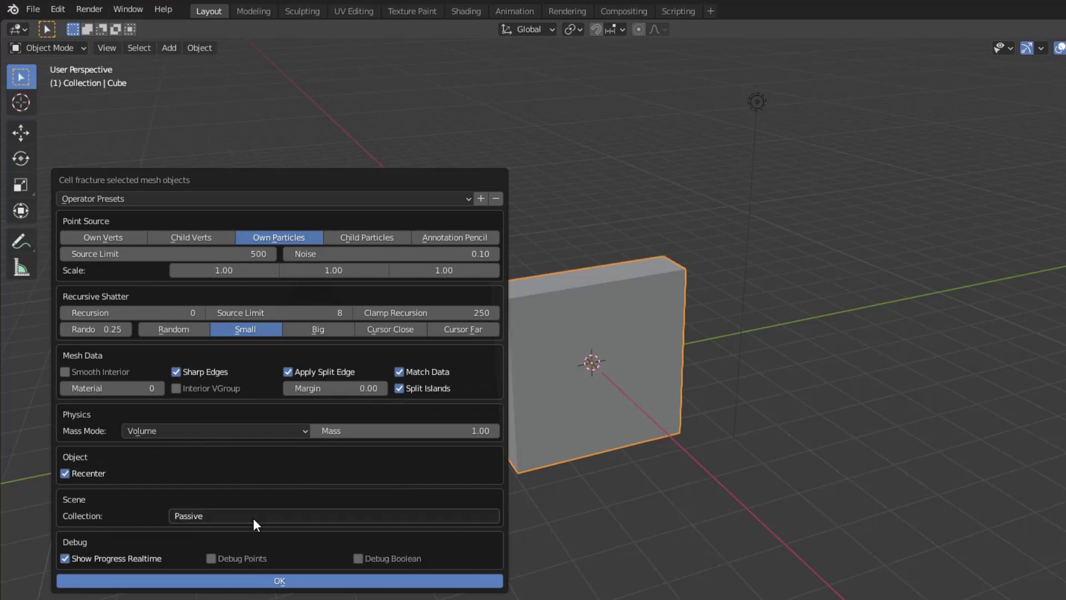
pyautogui.click(275, 580)
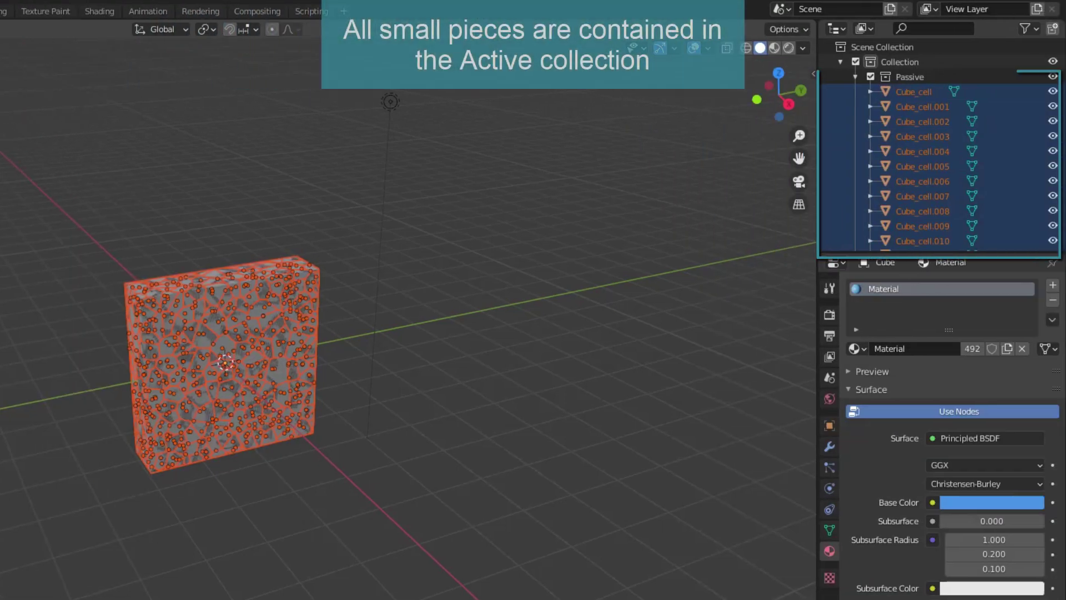
# Collapse the Passive collection and delete the original unfractured Cube object
pyautogui.click(855, 77)
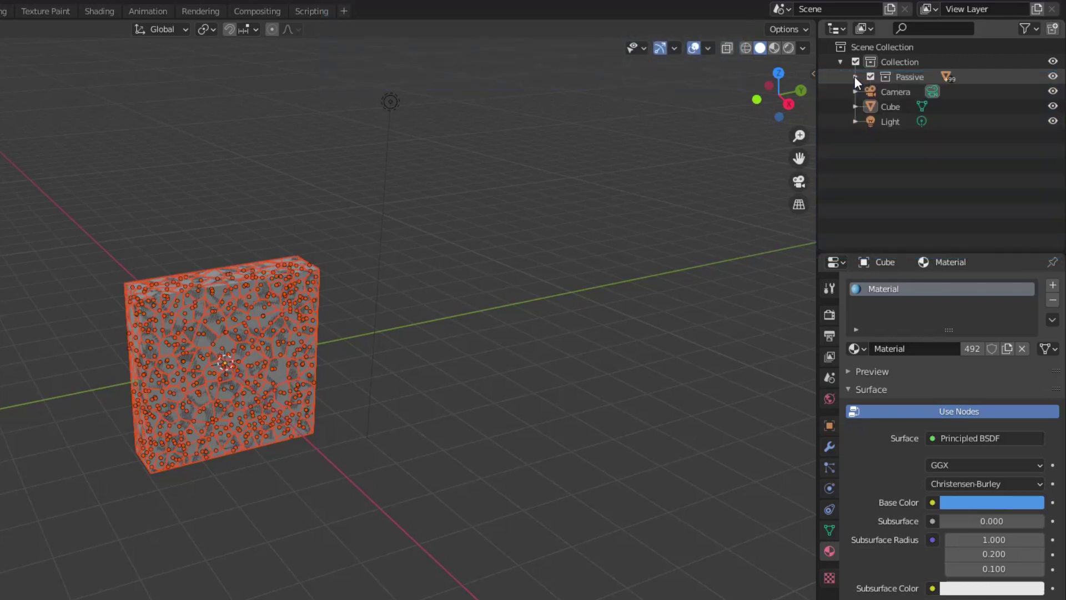
pyautogui.rightClick(893, 105)
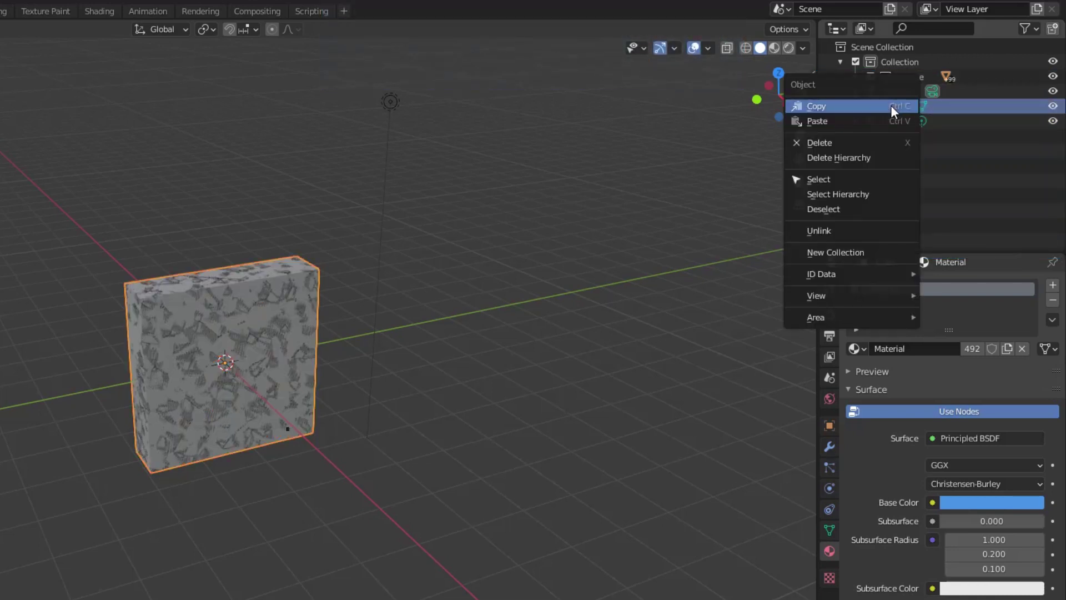
pyautogui.click(858, 143)
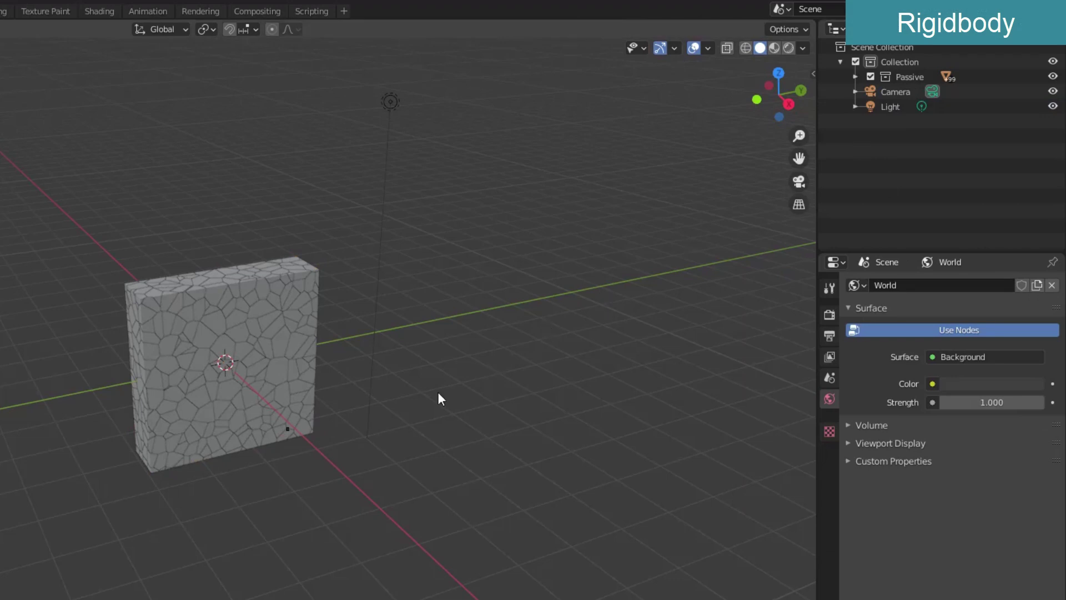
# Make one piece near the slab's upper corner active, select all Passive collection objects, and give the active piece a rigid body of type Passive
pyautogui.moveTo(438, 392); pyautogui.dragTo(253, 377, button='middle')
pyautogui.click(189, 329)
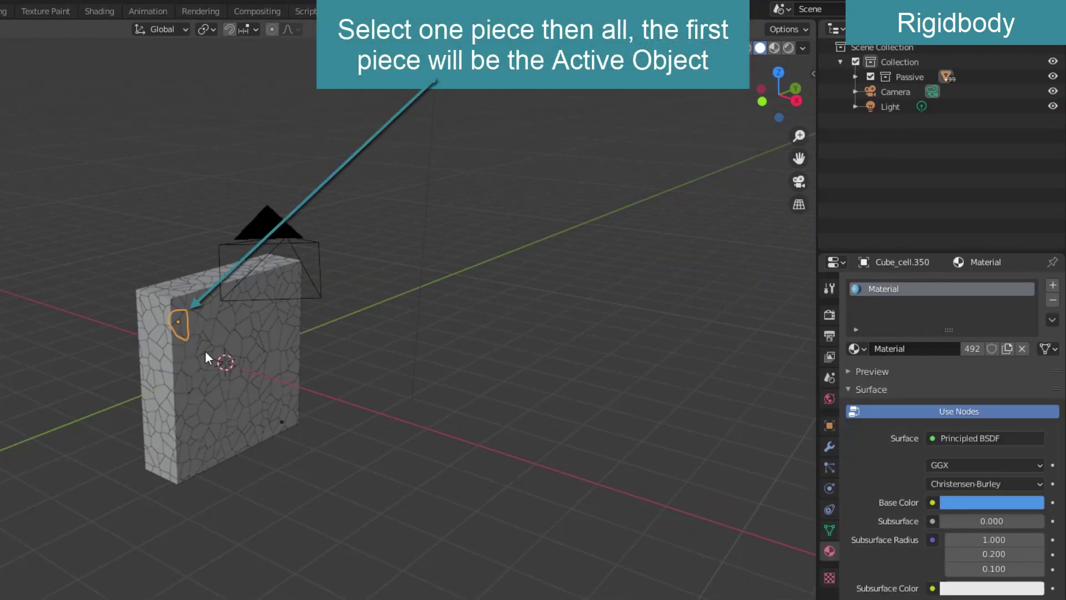
pyautogui.rightClick(905, 78)
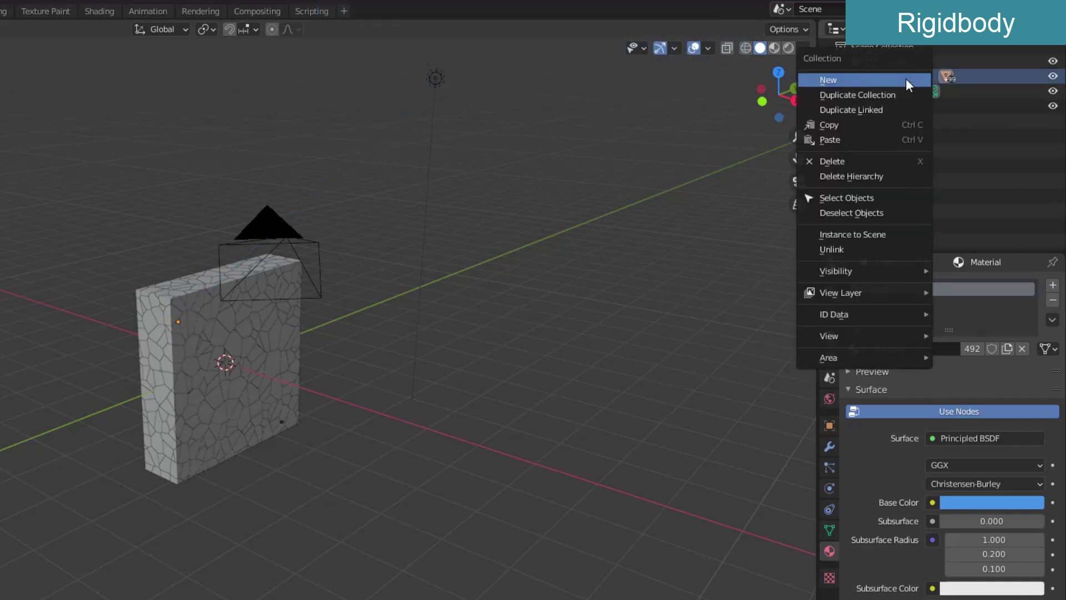
pyautogui.click(864, 197)
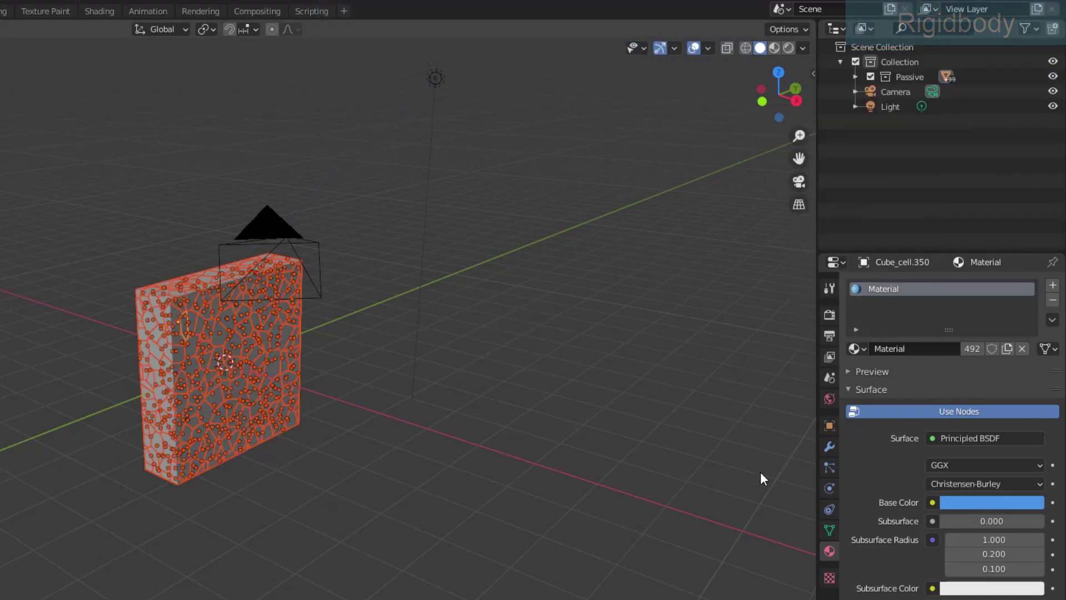
pyautogui.click(830, 488)
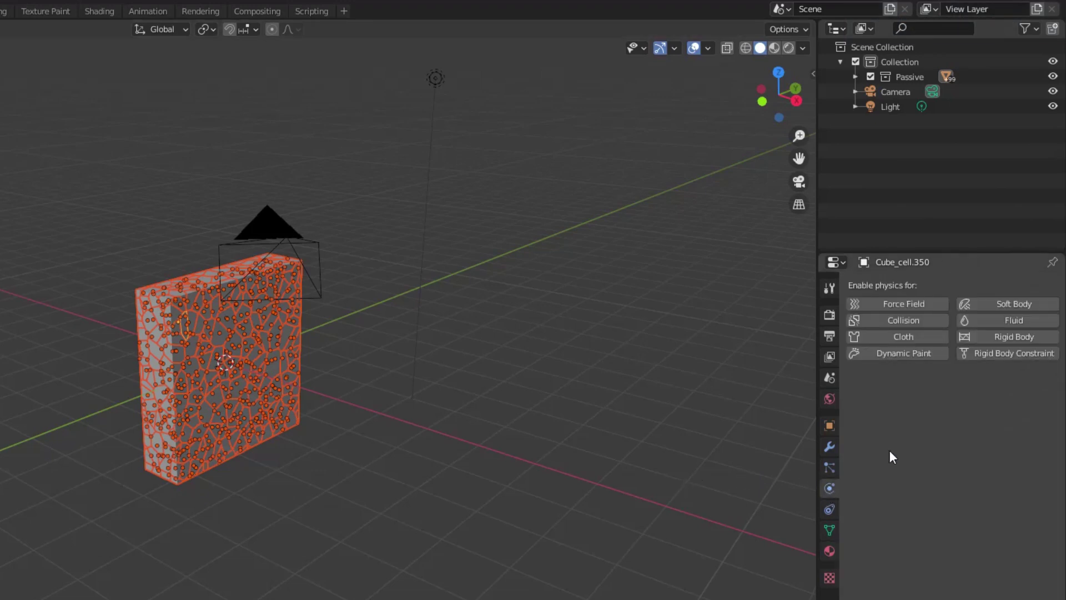
pyautogui.click(990, 337)
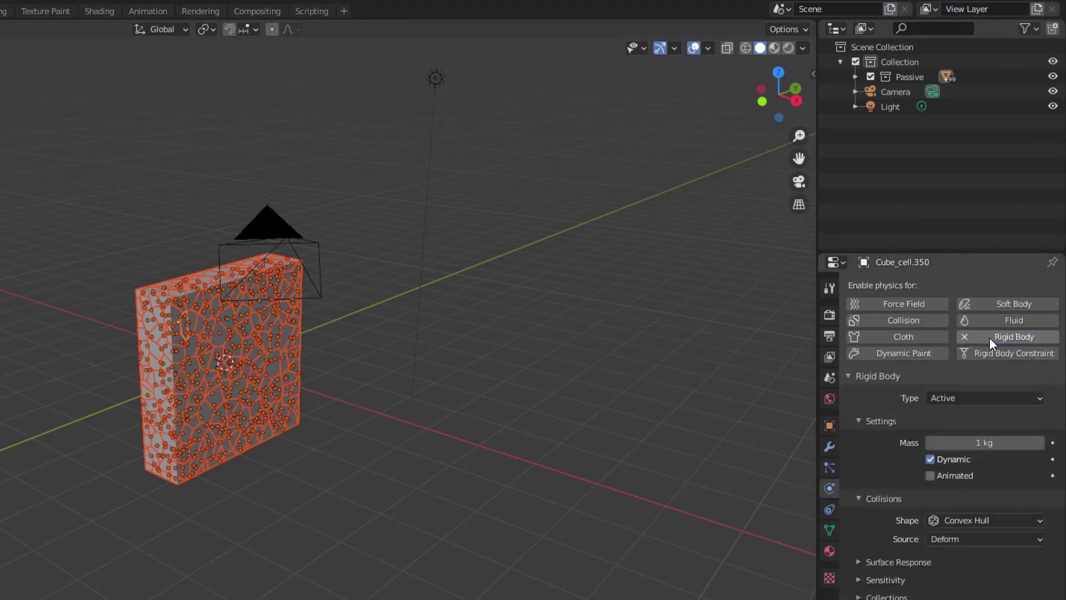
pyautogui.click(975, 398)
pyautogui.click(957, 432)
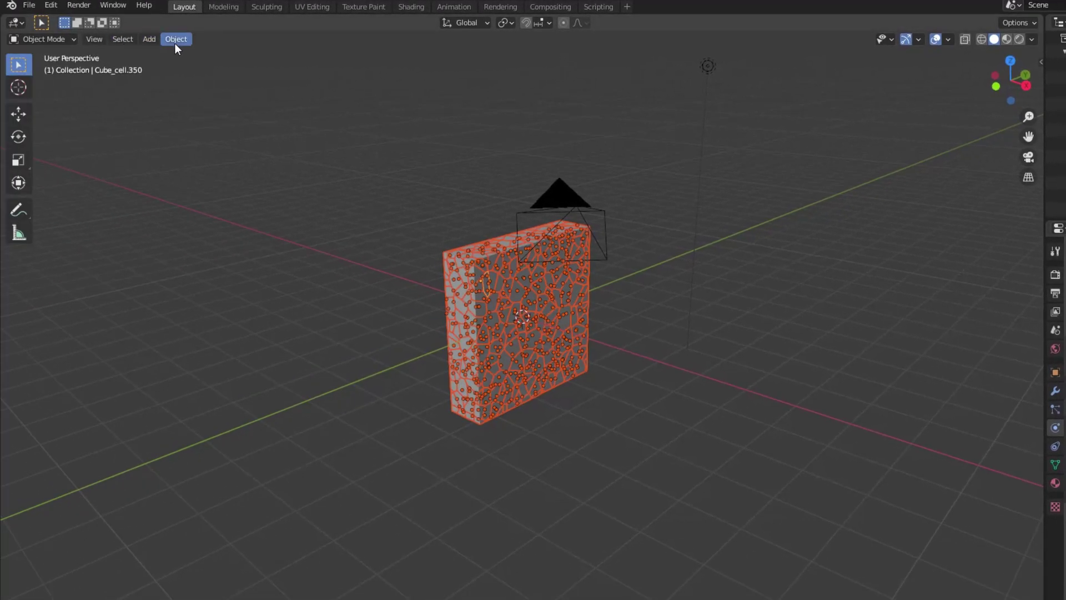
# Copy the active piece's rigid body settings to all the other selected pieces
pyautogui.click(175, 40)
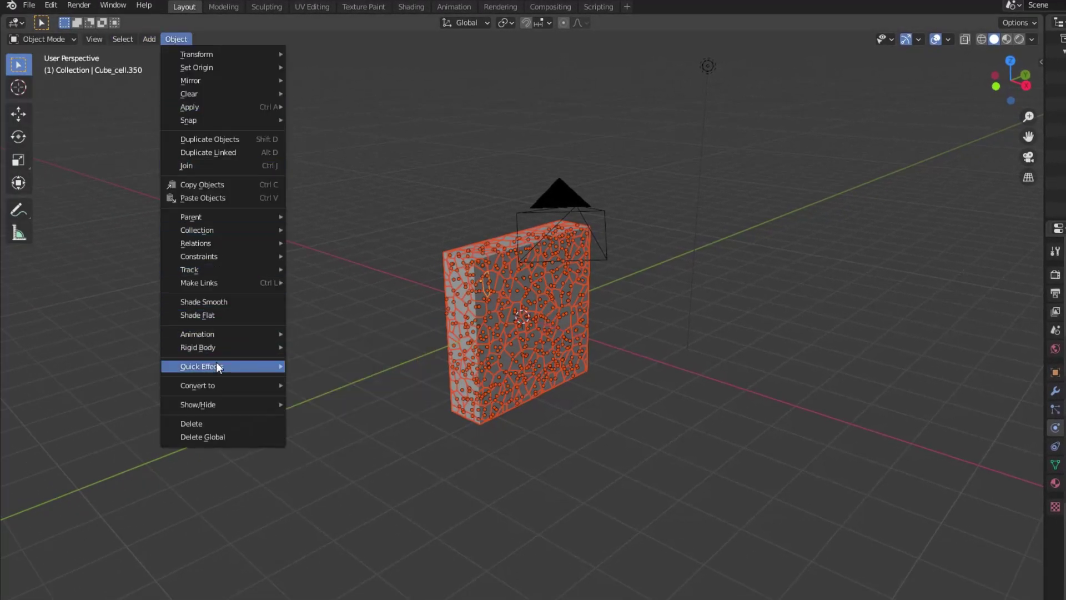
pyautogui.moveTo(264, 346)
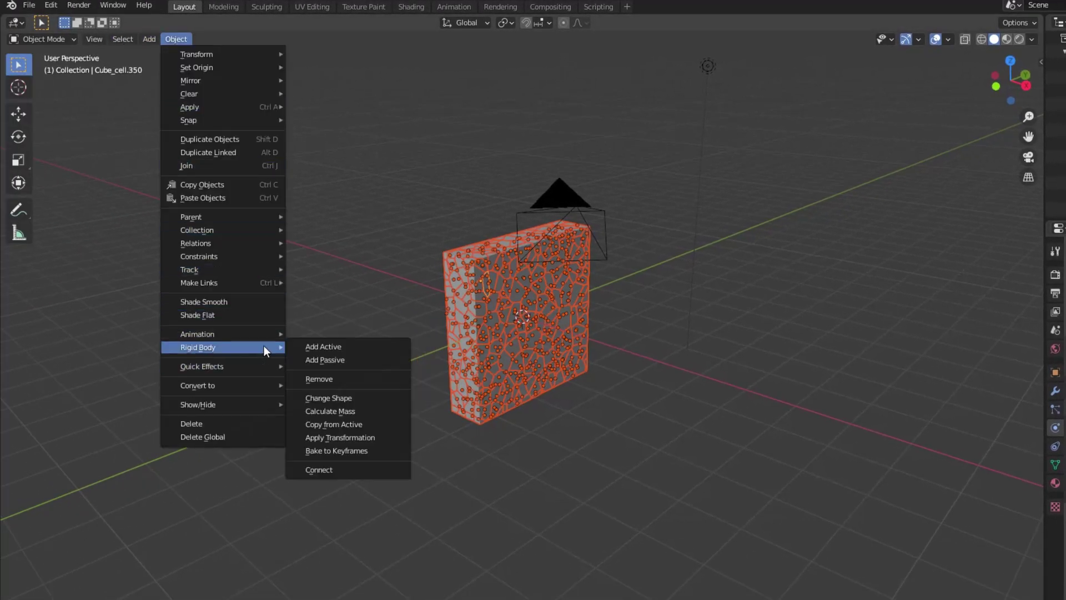
pyautogui.click(338, 424)
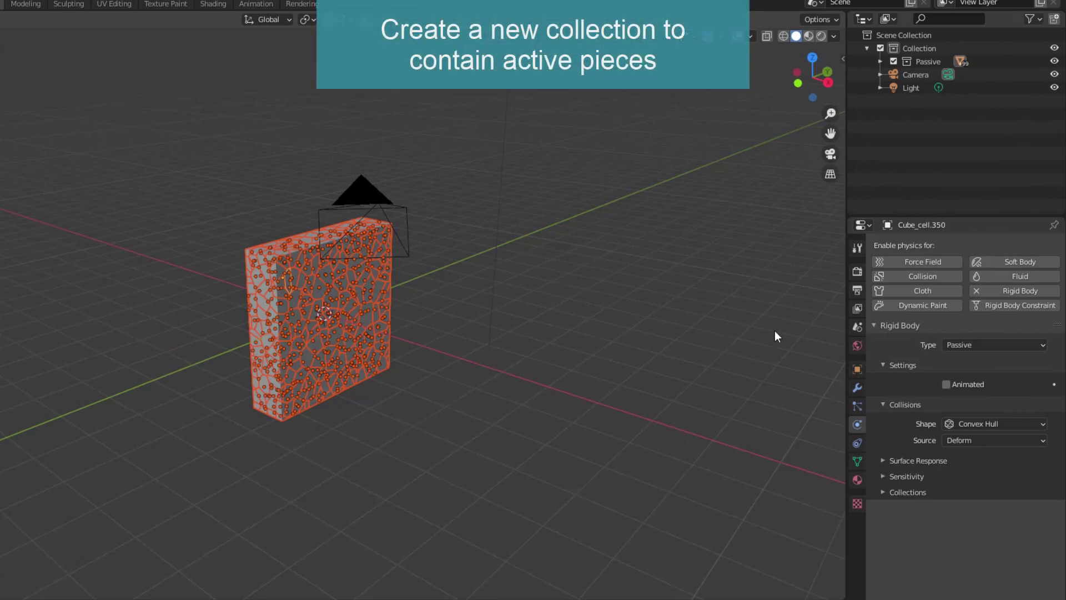
# Create a new collection named "Active" and nest it inside the main Collection beside Passive
pyautogui.rightClick(888, 133)
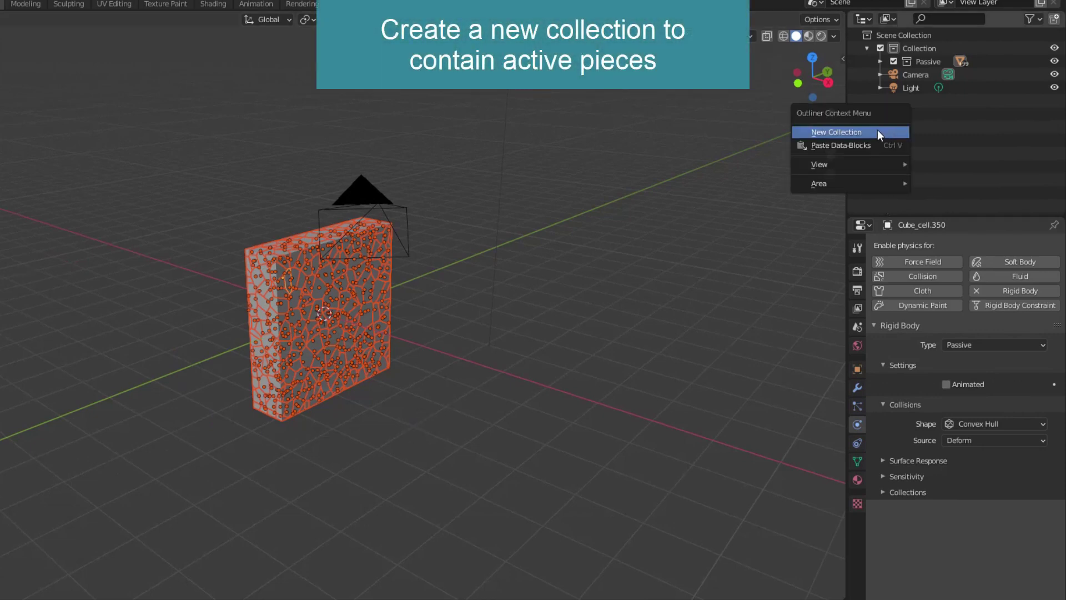
pyautogui.click(878, 131)
pyautogui.doubleClick(912, 101)
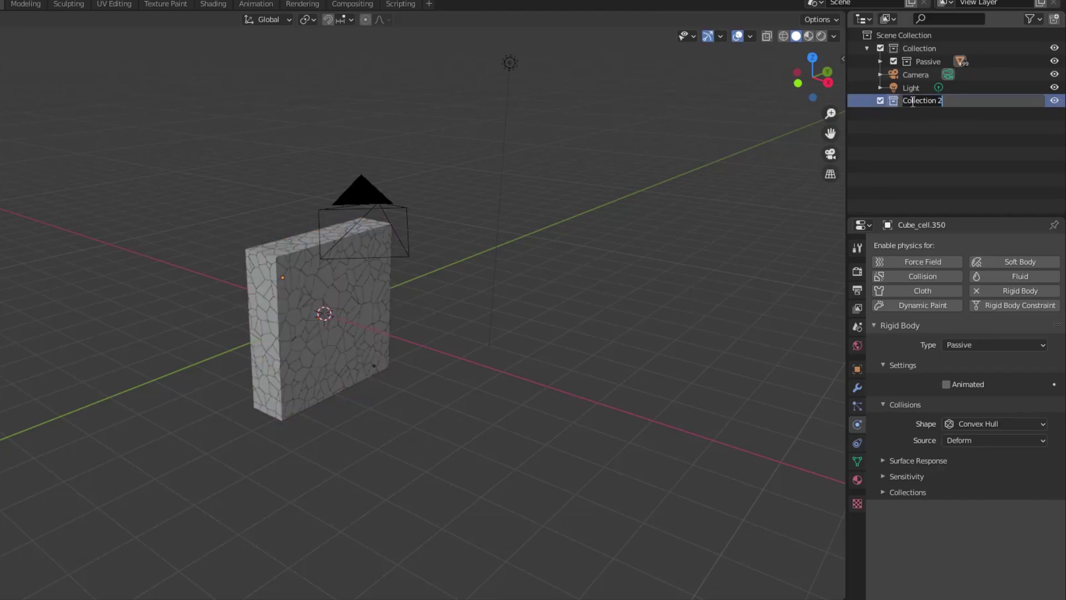
pyautogui.press('Return')
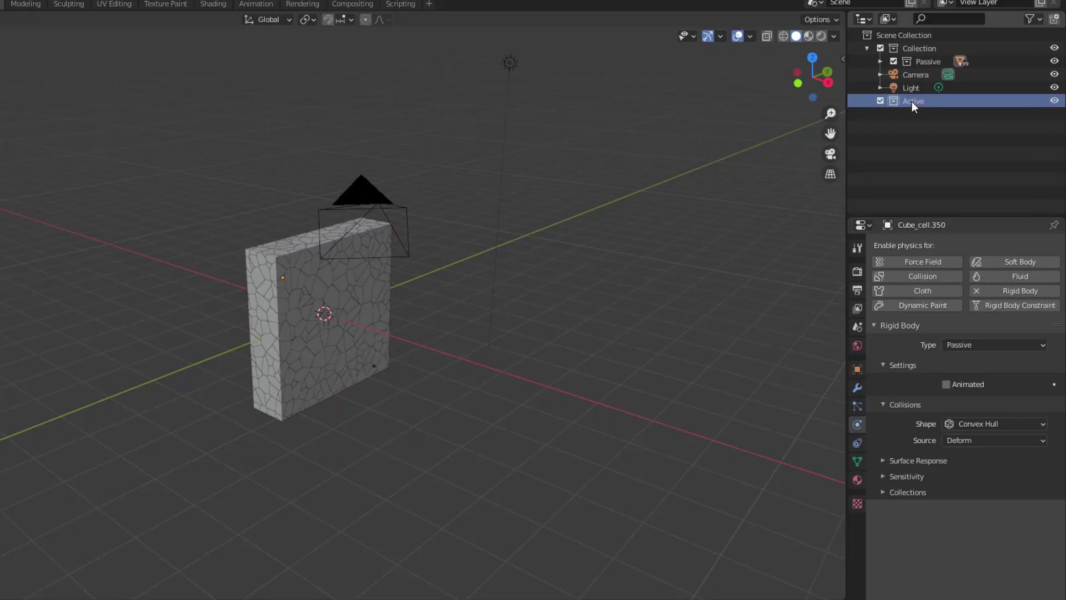
pyautogui.moveTo(910, 102); pyautogui.dragTo(919, 57)
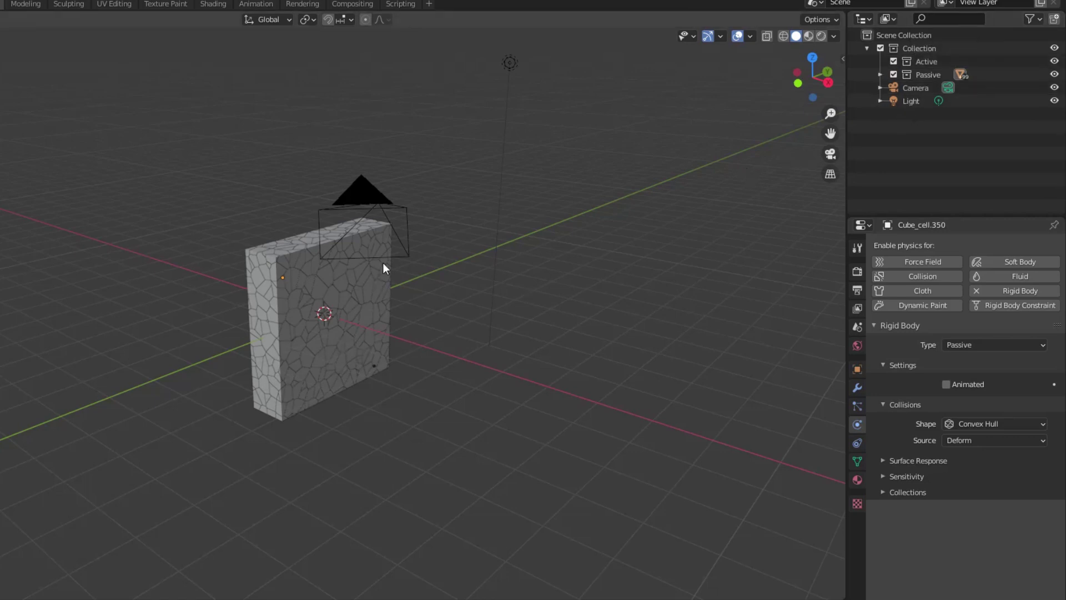
# In wireframe front view, select all pieces along the slab's +X face, with the upper corner piece as the active object
pyautogui.press('KP_1')
pyautogui.moveTo(439, 394); pyautogui.dragTo(466, 387, button='middle')
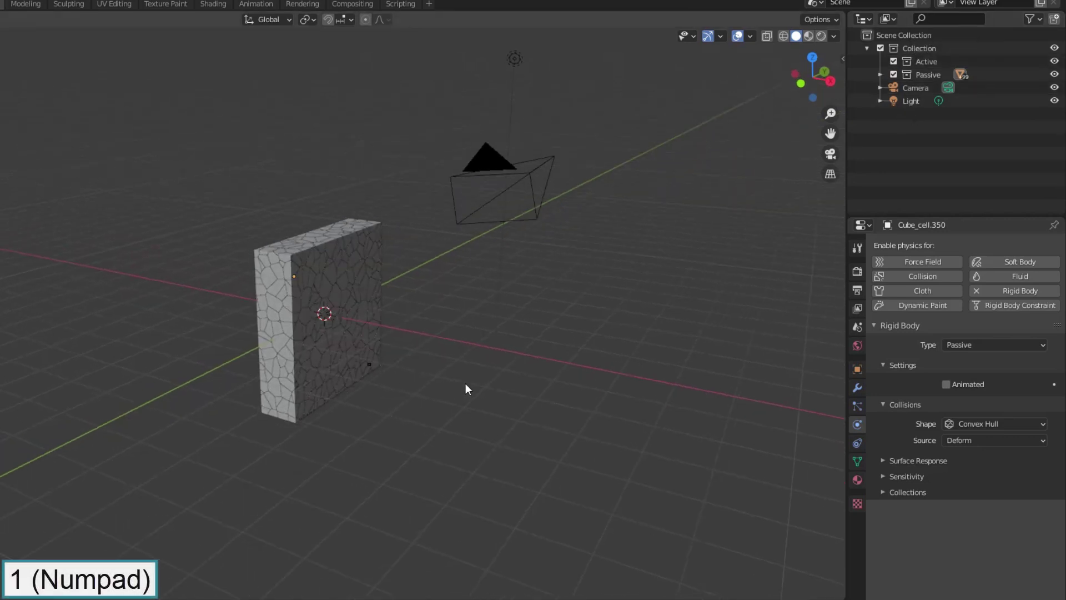
pyautogui.press('KP_1')
pyautogui.scroll(4, 431, 356)
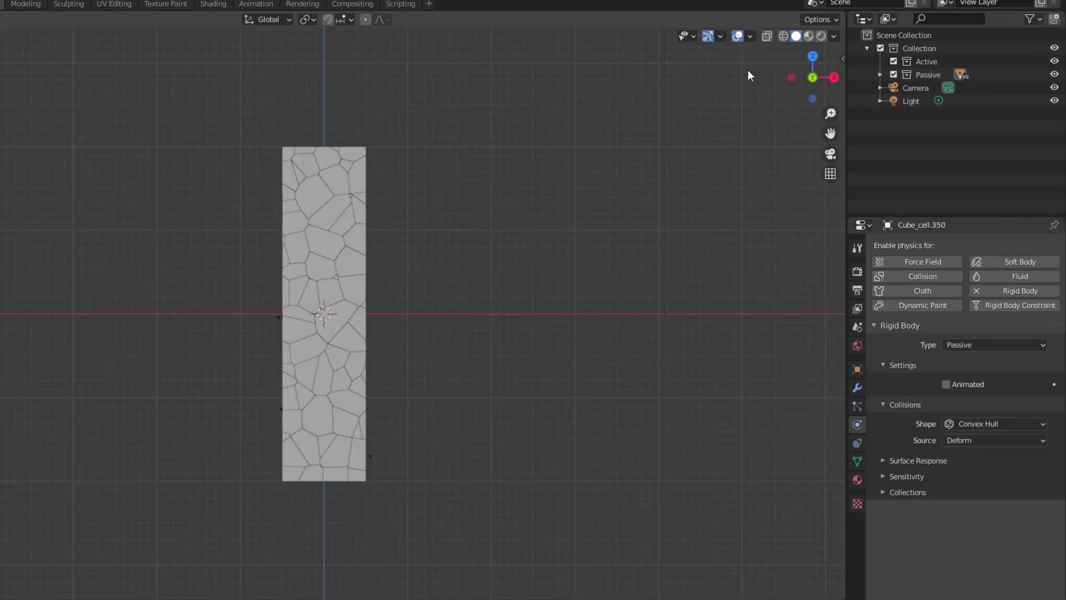
pyautogui.click(783, 37)
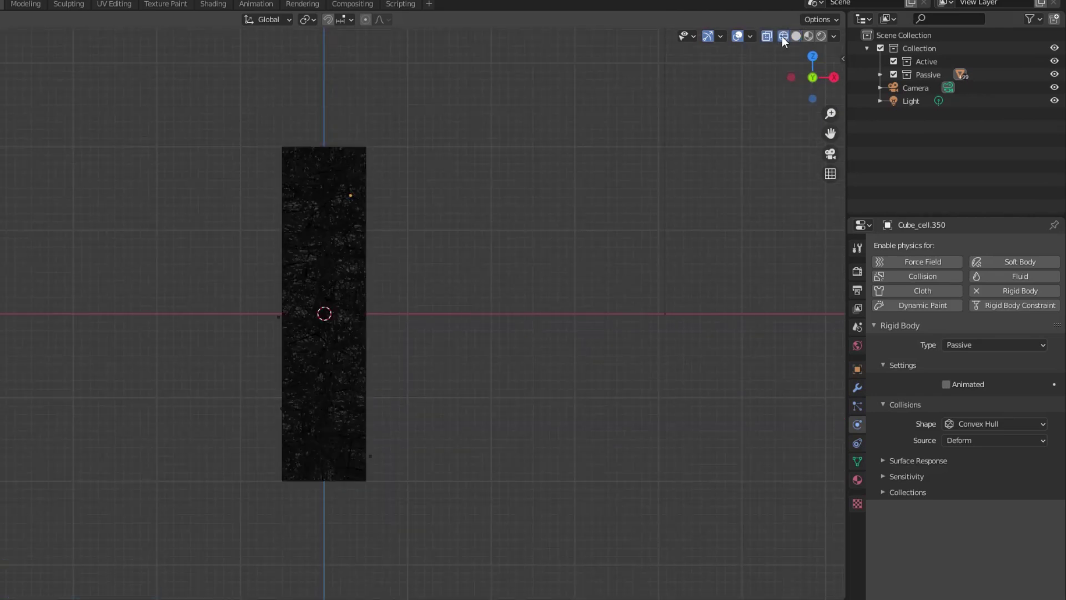
pyautogui.click(364, 151)
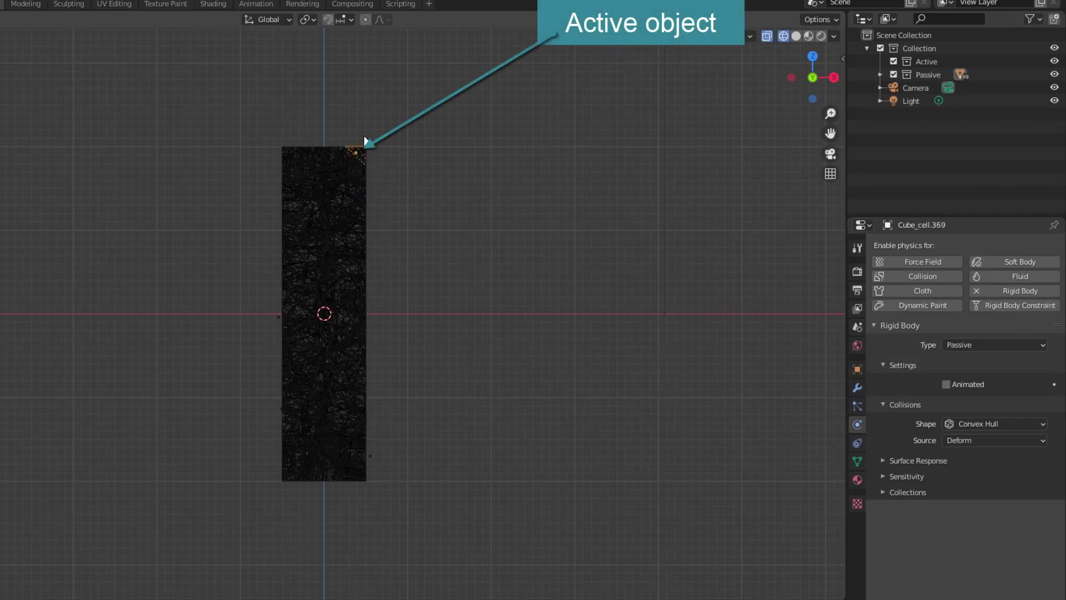
pyautogui.moveTo(364, 135); pyautogui.dragTo(422, 502)
pyautogui.moveTo(580, 413); pyautogui.dragTo(516, 425, button='middle')
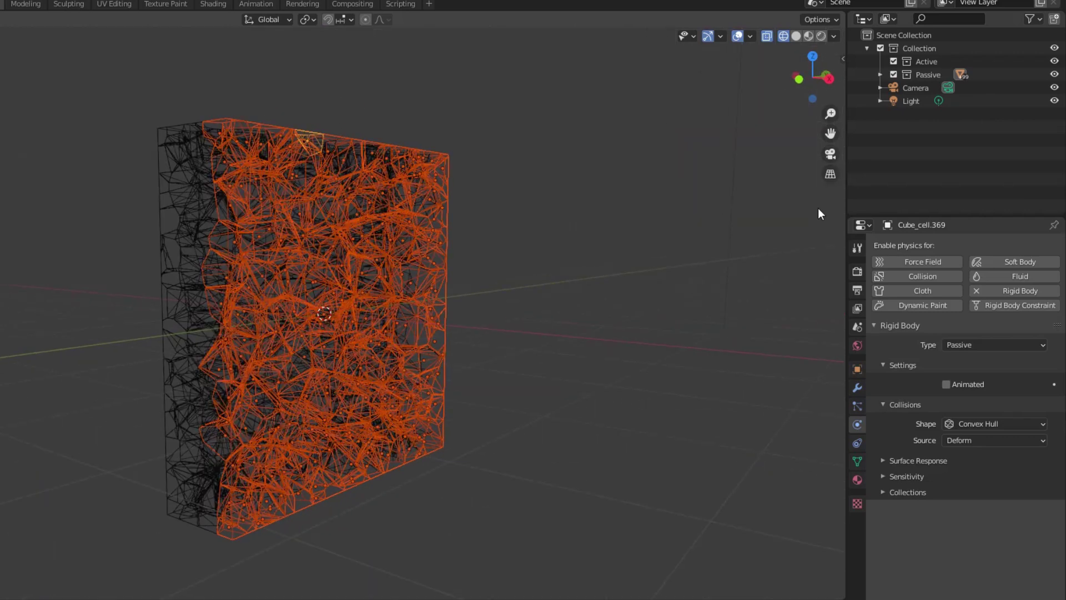
# Move the selected pieces from the Passive collection into the Active collection and collapse the Passive collection
pyautogui.click(879, 74)
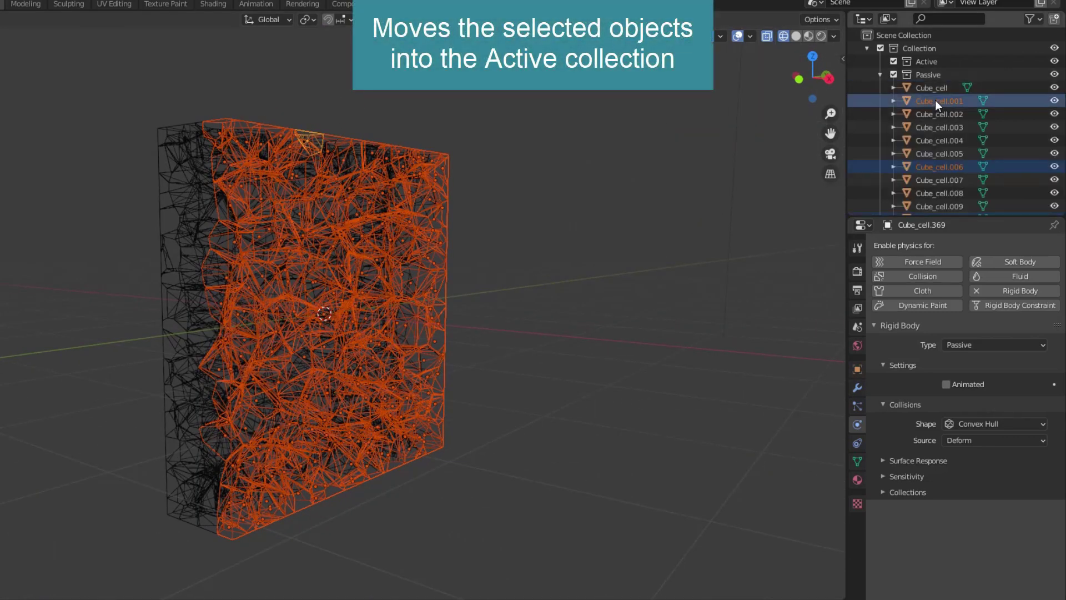
pyautogui.moveTo(935, 100); pyautogui.dragTo(927, 67)
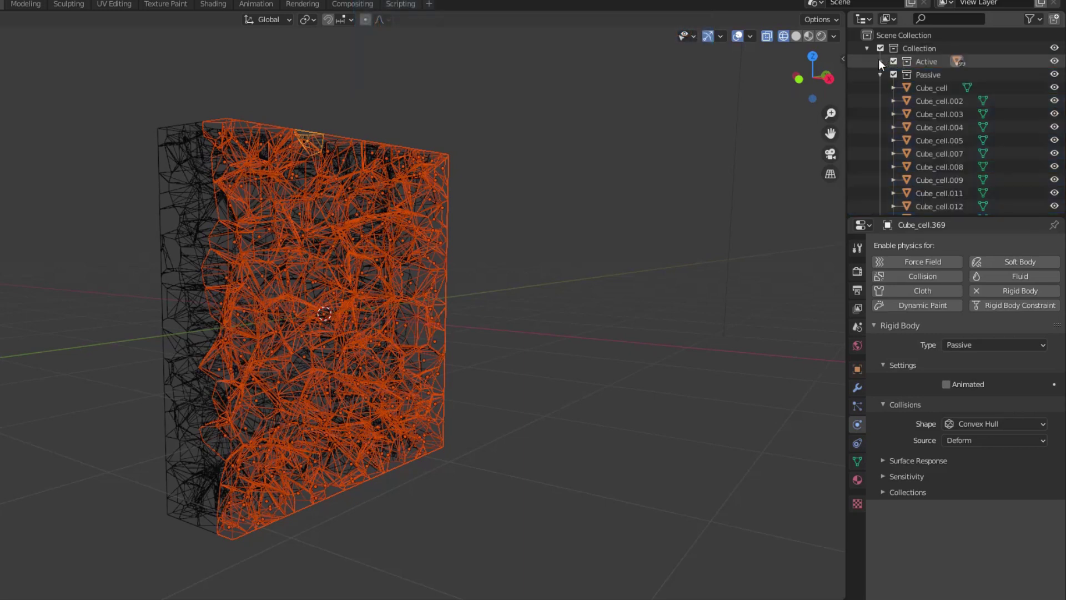
pyautogui.click(880, 74)
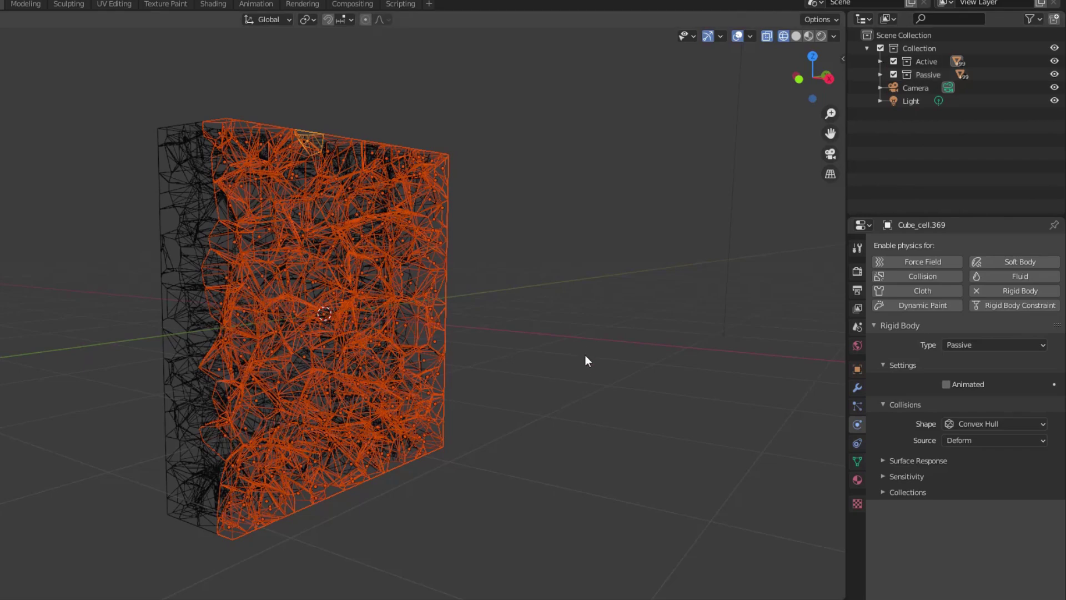
pyautogui.moveTo(585, 355); pyautogui.dragTo(550, 369, button='middle')
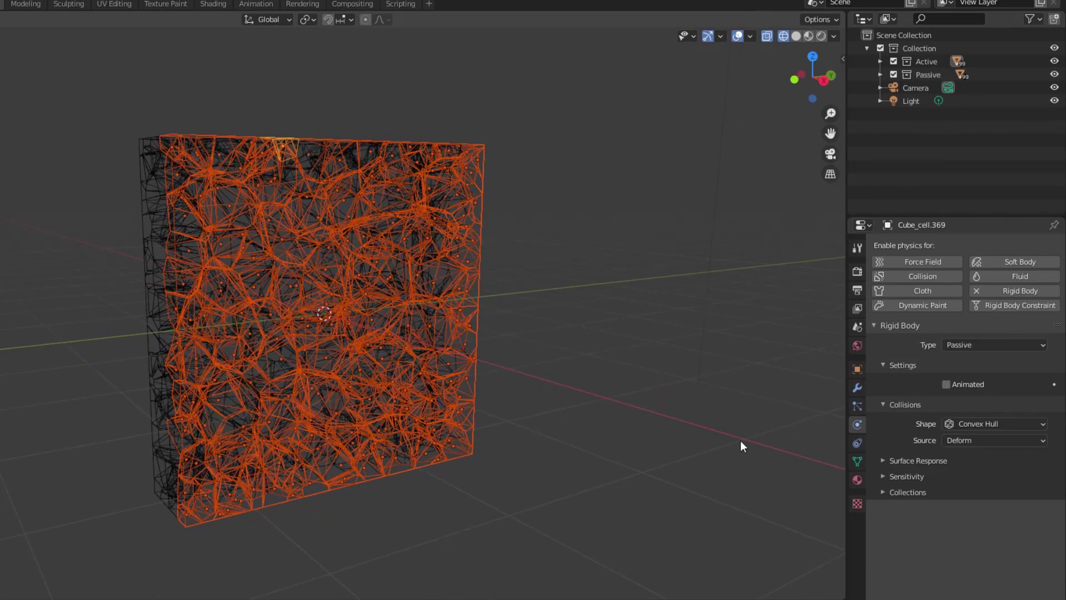
# Set the active piece's rigid body type to Active and enable its Collision Margin under Sensitivity
pyautogui.click(981, 348)
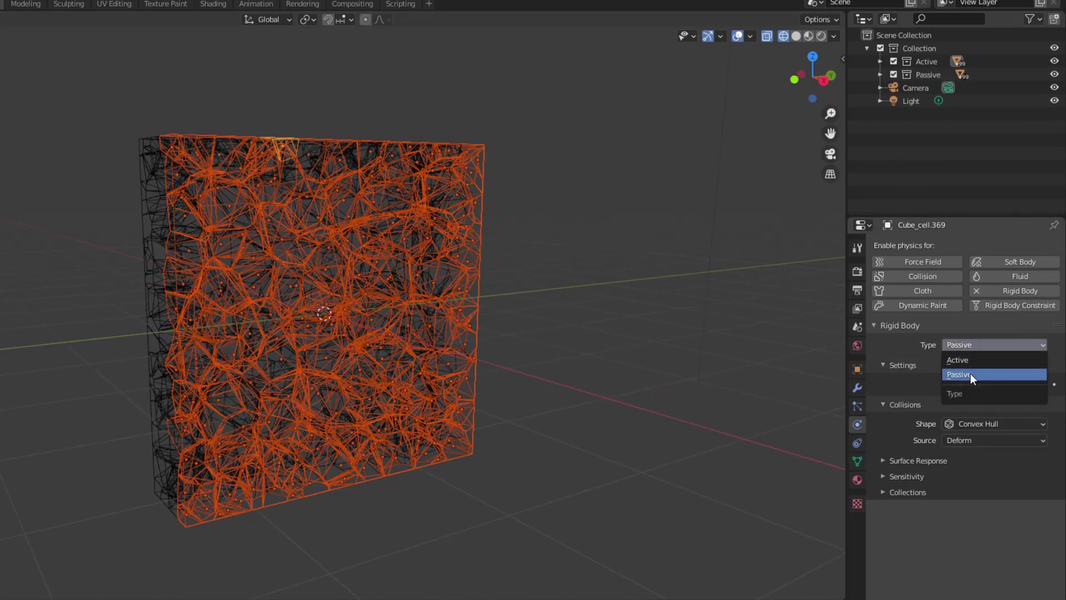
pyautogui.click(968, 361)
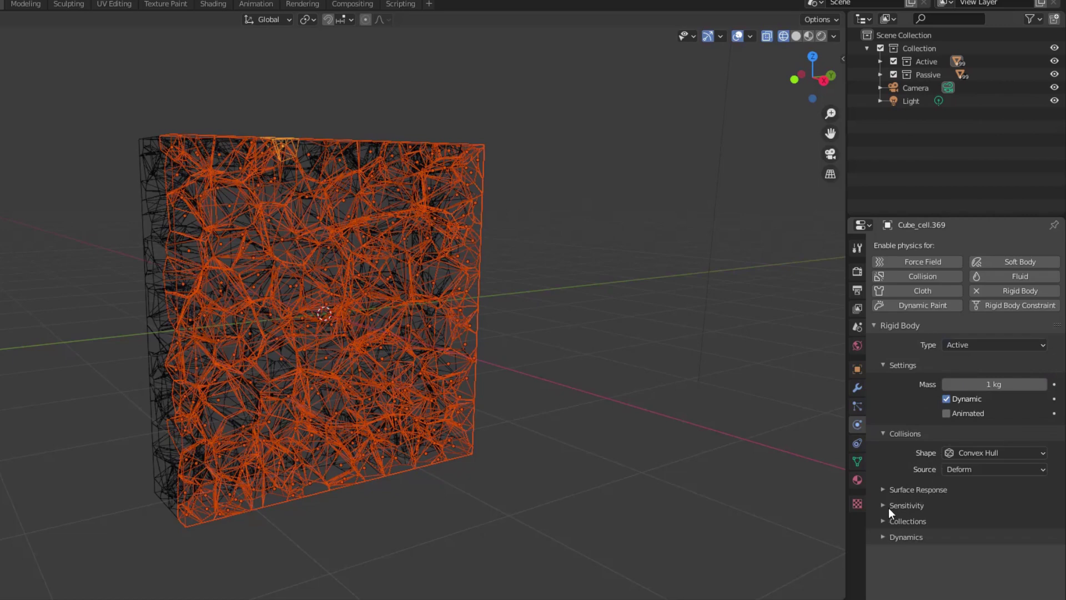
pyautogui.click(889, 505)
pyautogui.click(947, 524)
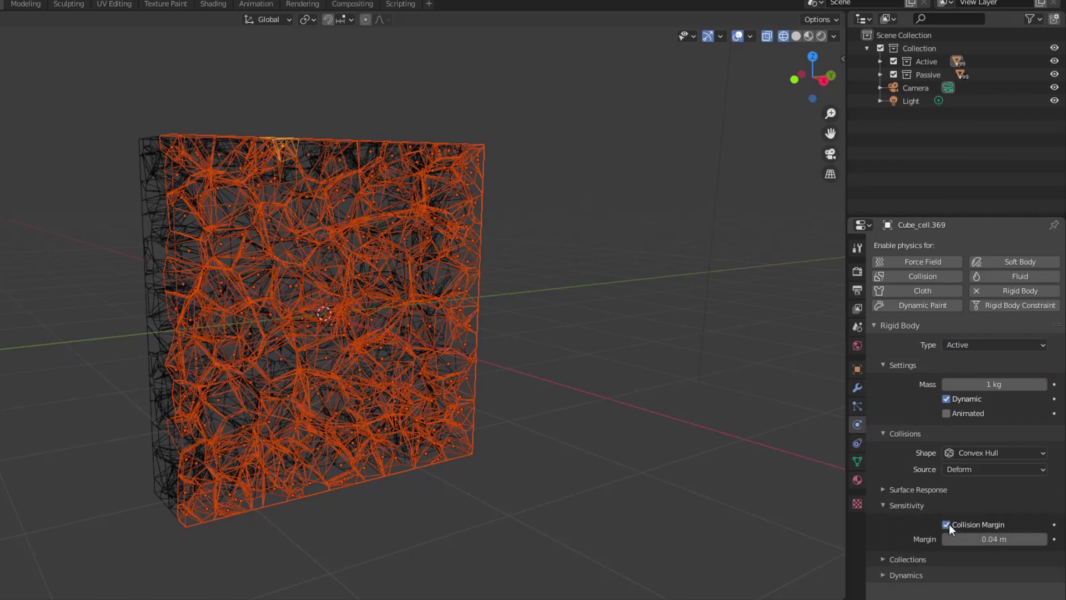
# Copy the active piece's updated rigid body settings to the other selected pieces on the +X face
pyautogui.click(177, 42)
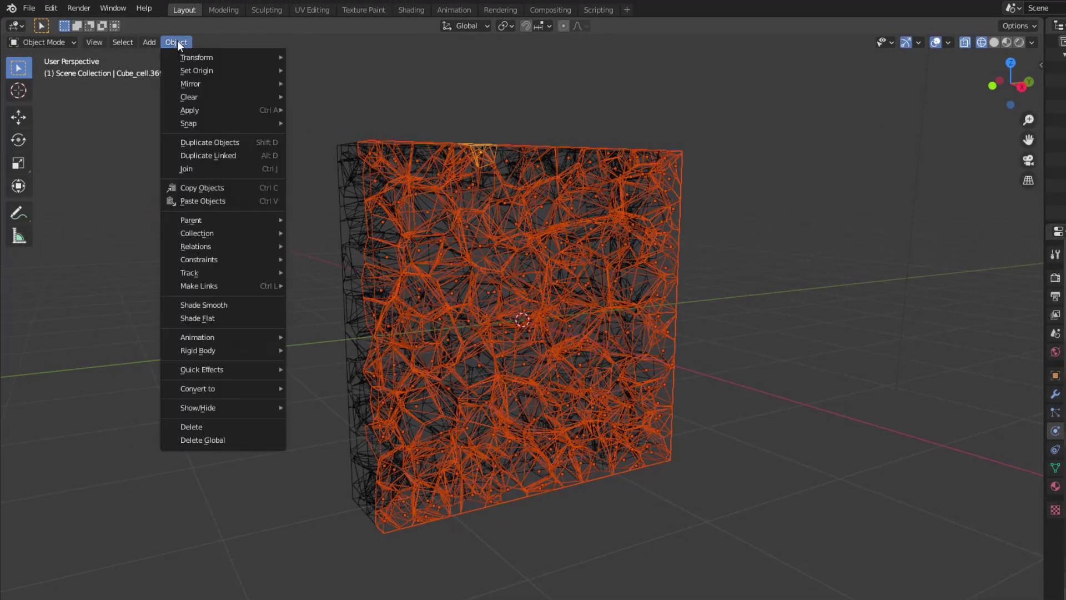
pyautogui.moveTo(202, 368)
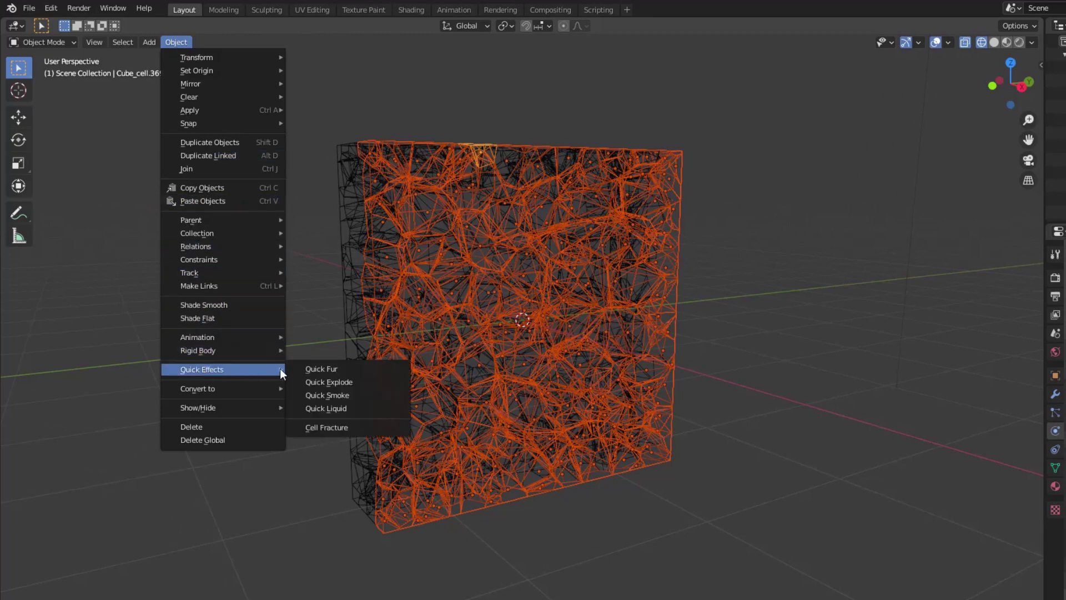
pyautogui.moveTo(241, 352)
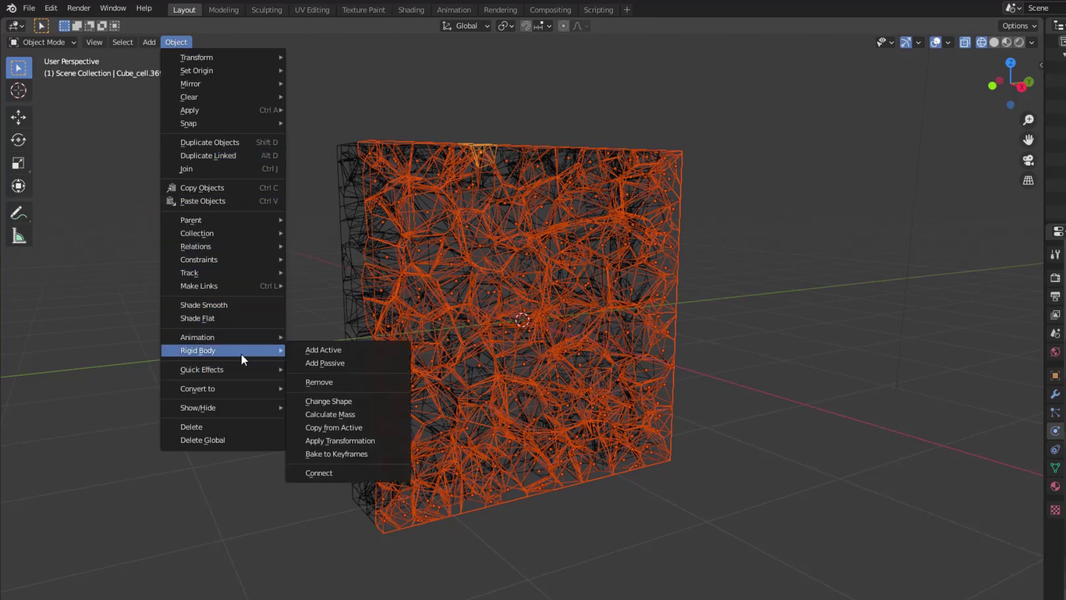
pyautogui.click(334, 427)
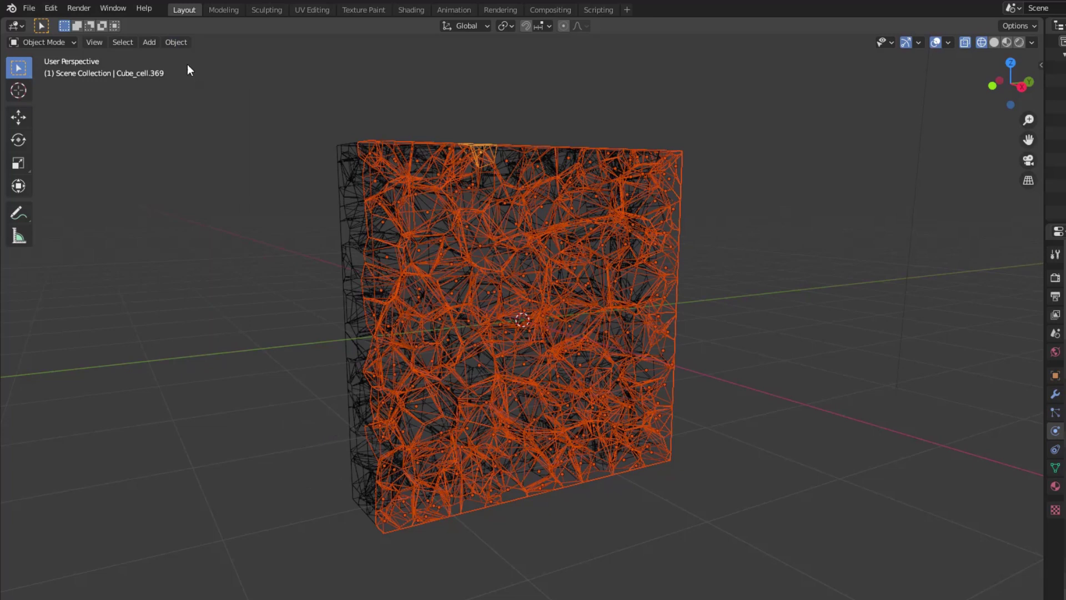
# Calculate the selected pieces' mass with the Brick (Common) material preset, then play the simulation briefly and rewind it
pyautogui.click(177, 43)
pyautogui.moveTo(224, 371)
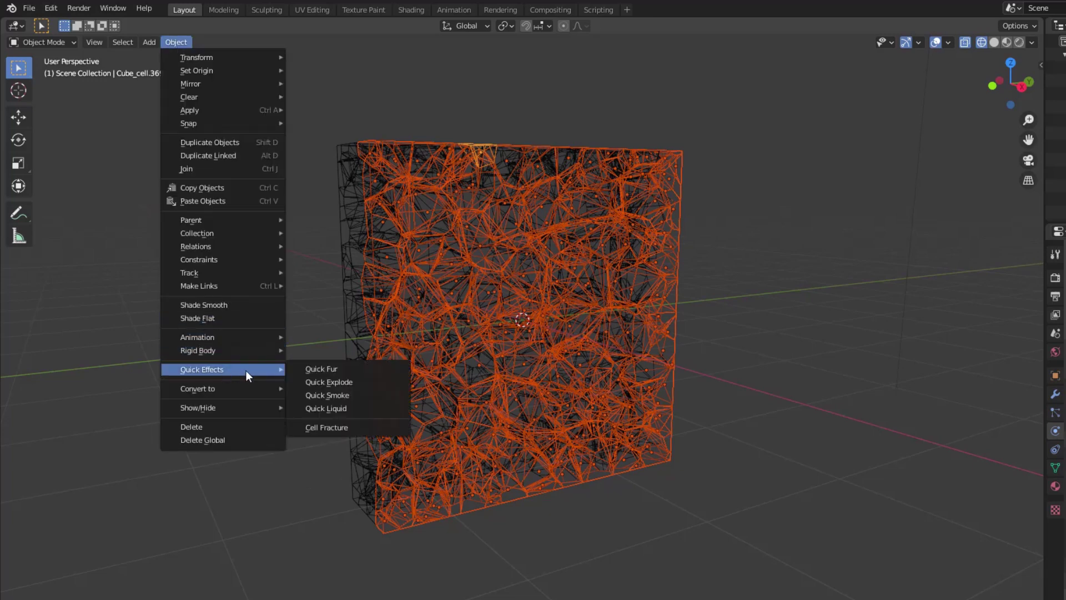
pyautogui.moveTo(241, 355)
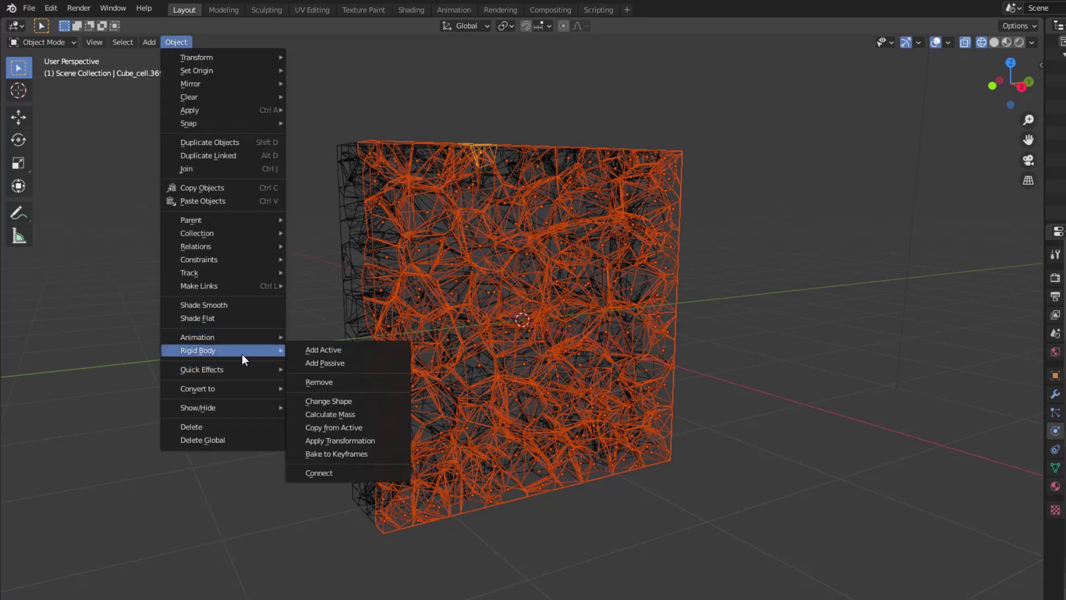
pyautogui.click(335, 416)
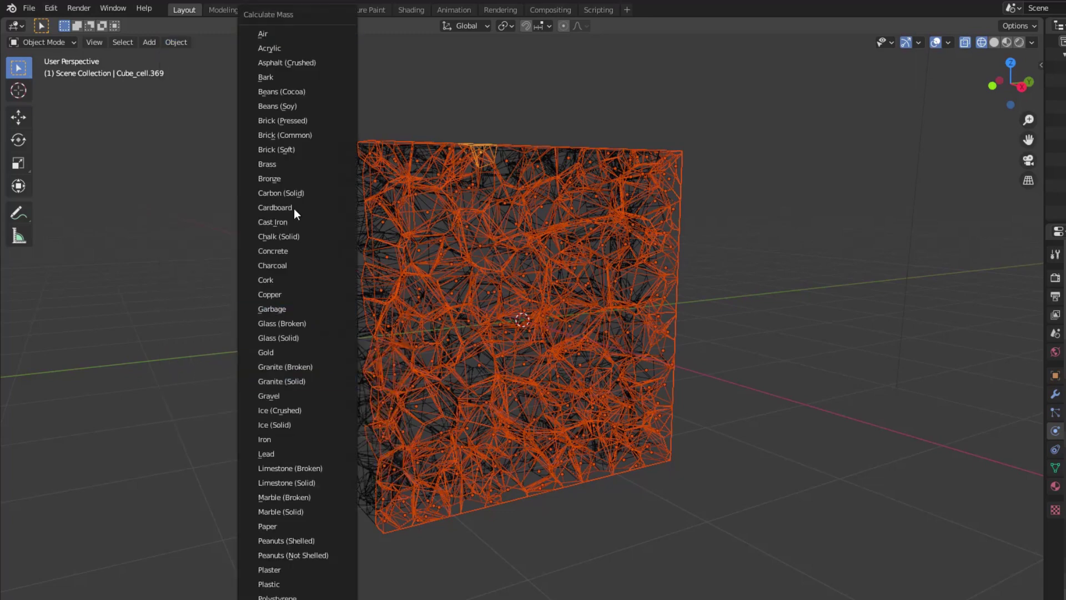
pyautogui.click(290, 137)
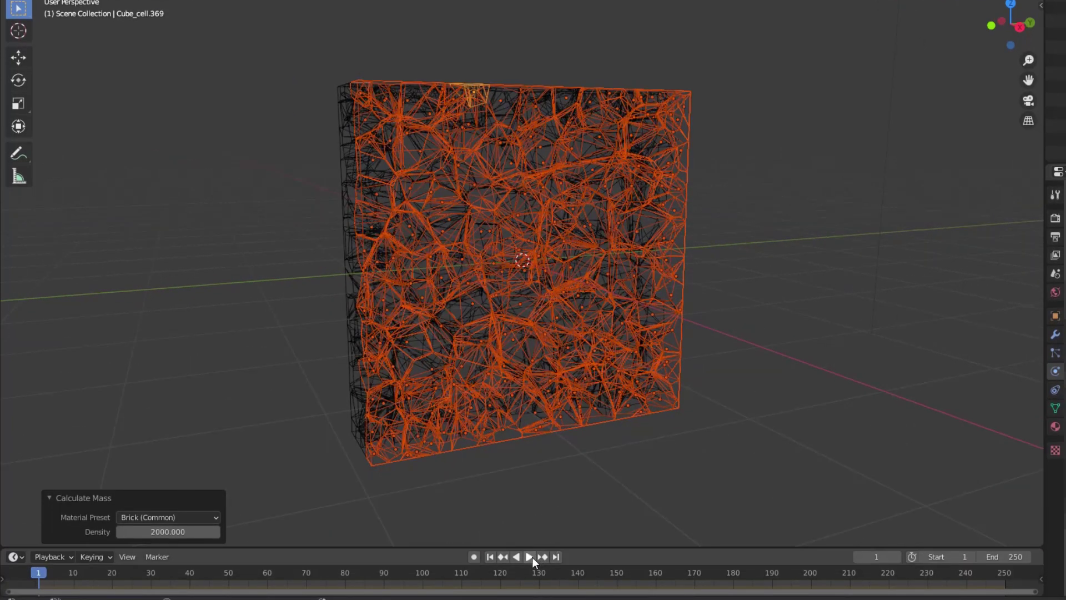
pyautogui.click(531, 557)
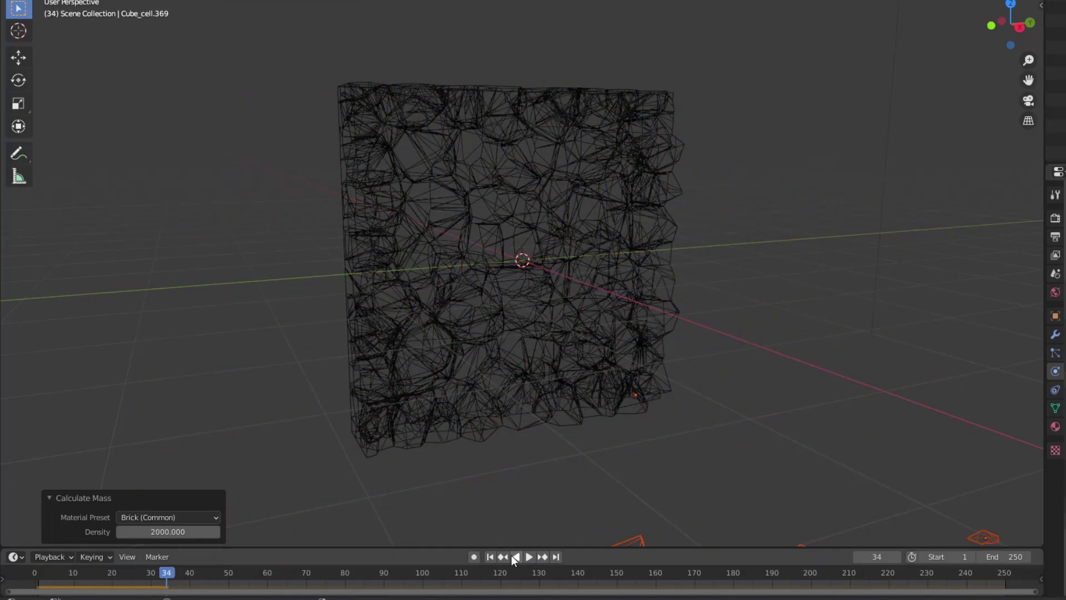
pyautogui.click(491, 557)
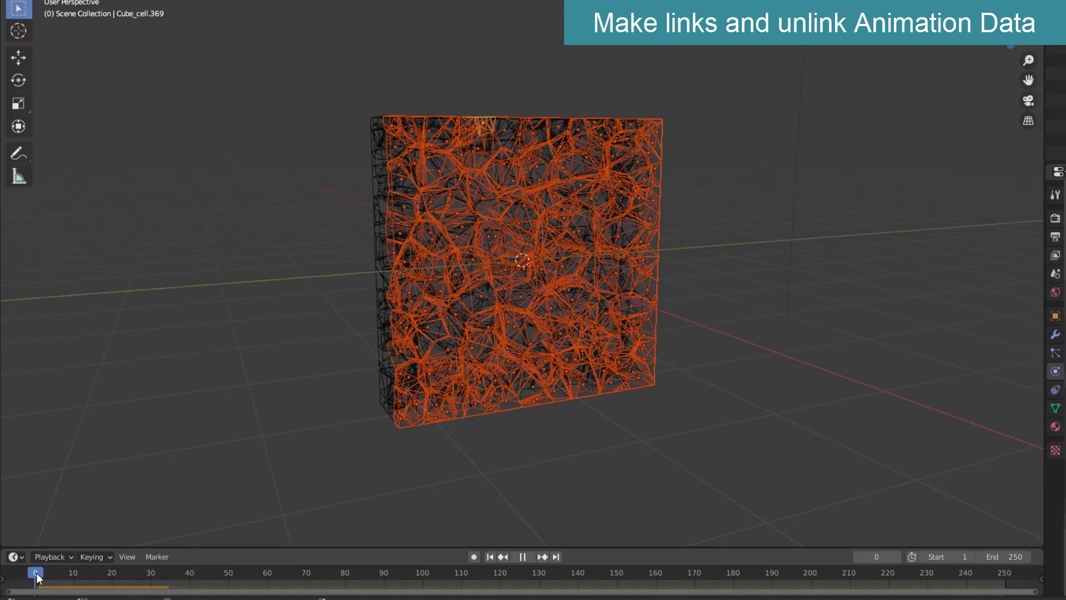
# Keyframe the active piece's Dynamic setting as off at frame 50 and on at frame 60
pyautogui.moveTo(38, 577); pyautogui.dragTo(235, 572)
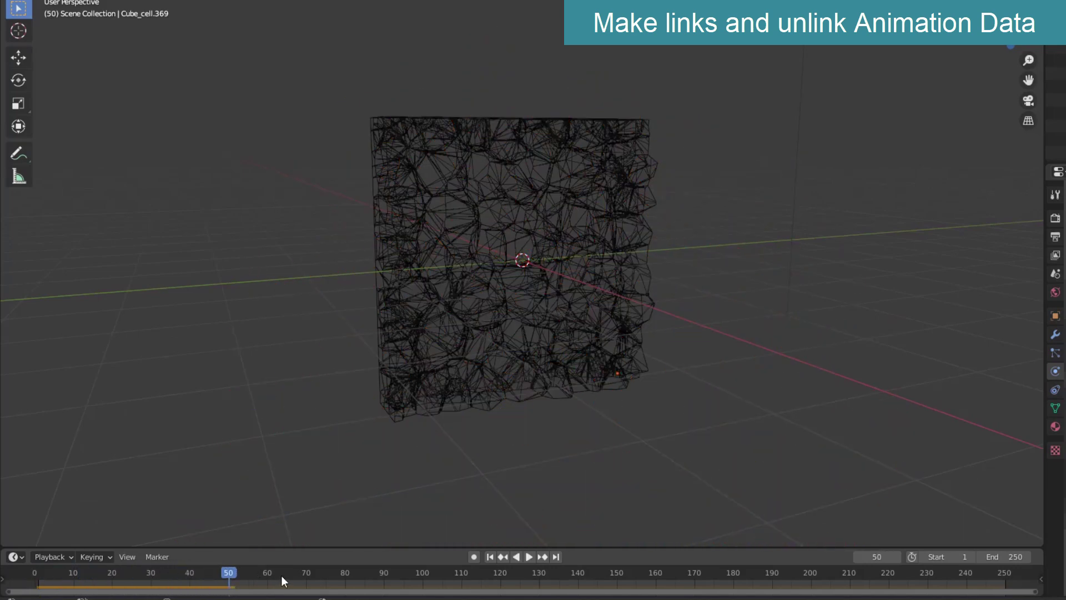
pyautogui.click(946, 336)
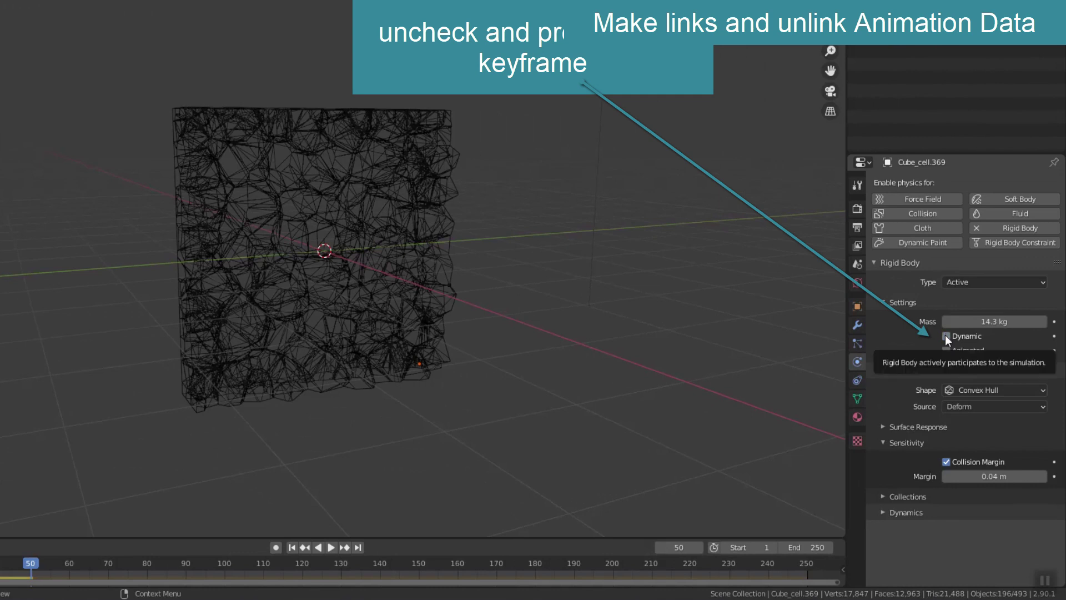
pyautogui.press('i')
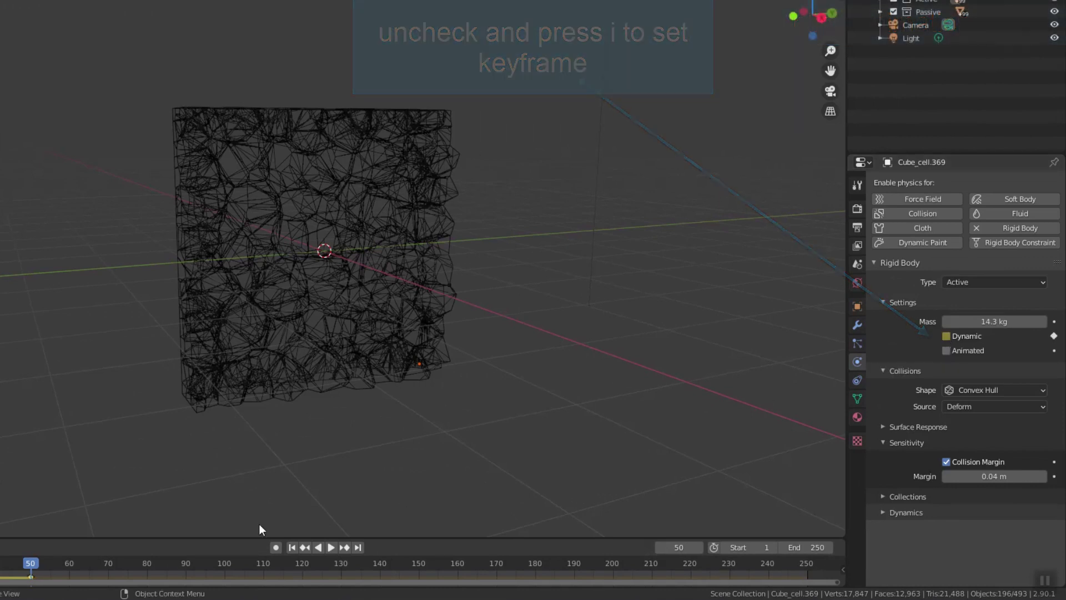
pyautogui.moveTo(32, 566); pyautogui.dragTo(63, 563)
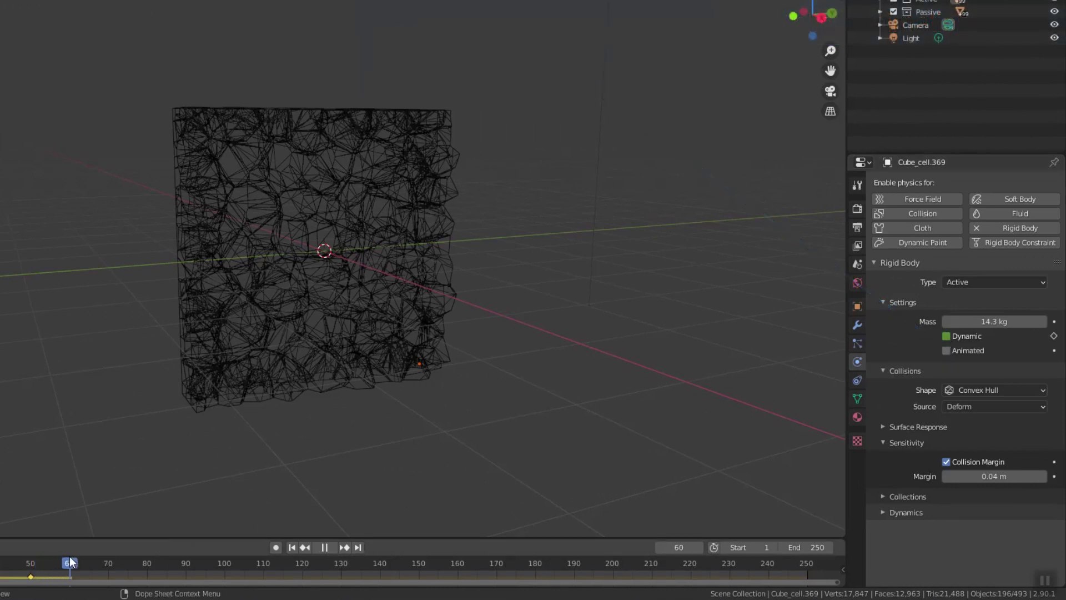
pyautogui.click(946, 335)
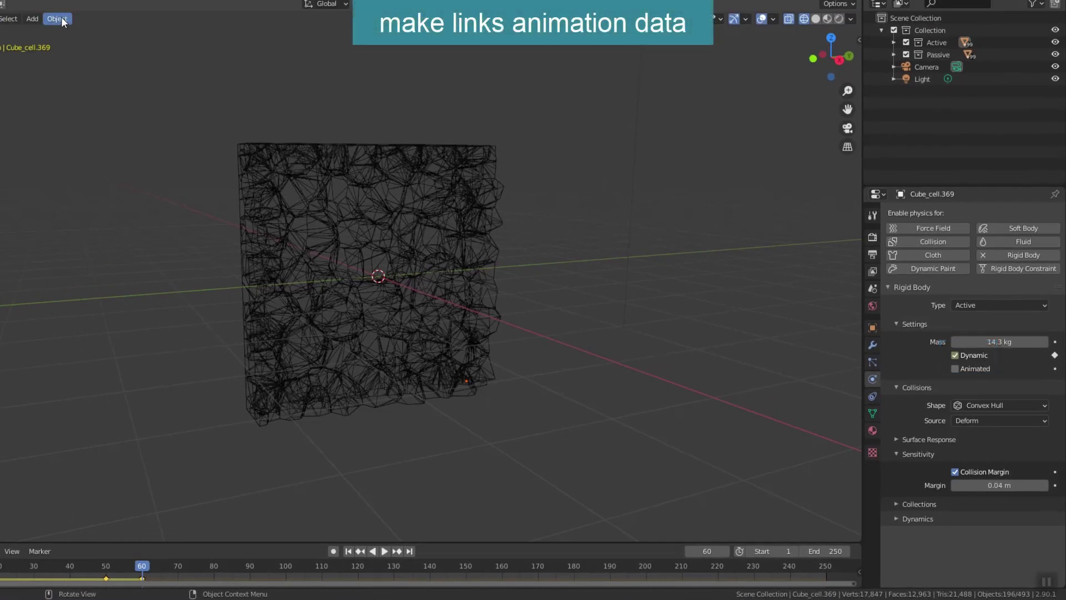
# Link the active piece's animation data to all the other selected pieces
pyautogui.click(60, 18)
pyautogui.moveTo(88, 244)
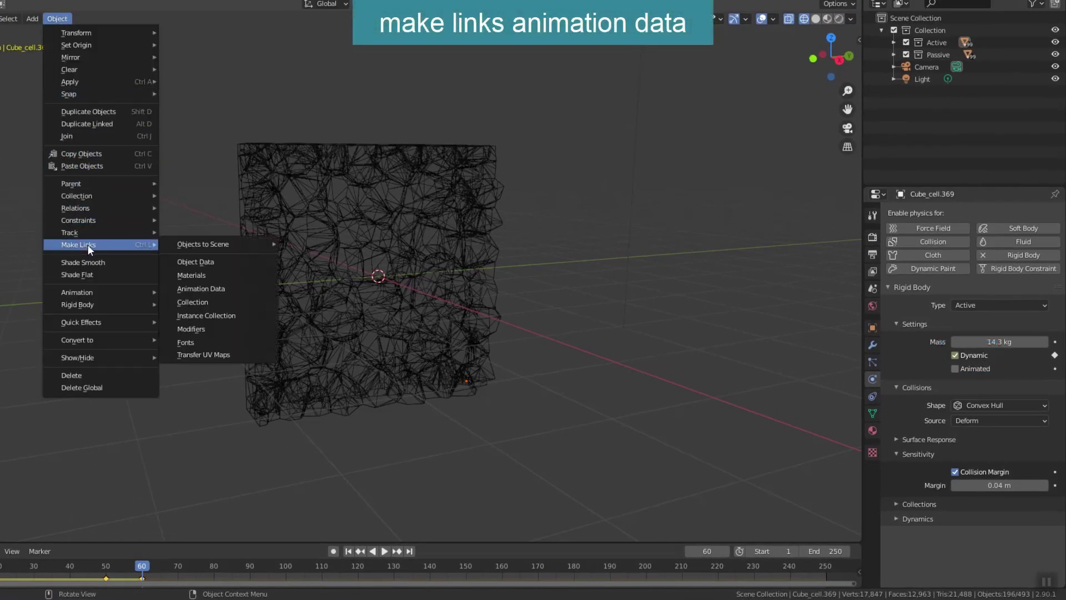
pyautogui.click(211, 291)
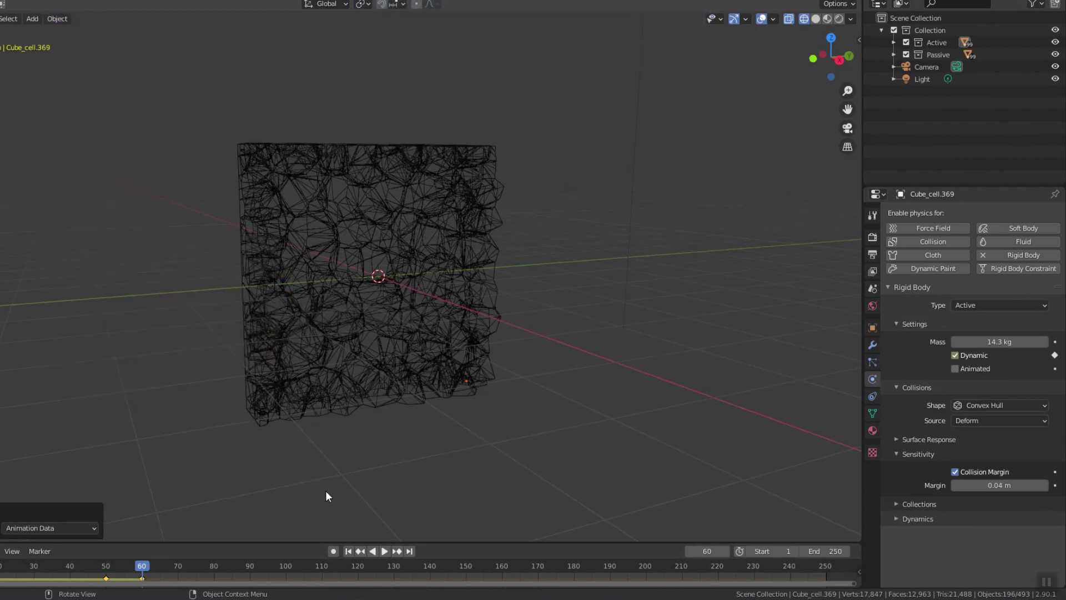
# Play the simulation from the first frame in solid viewport shading
pyautogui.click(348, 551)
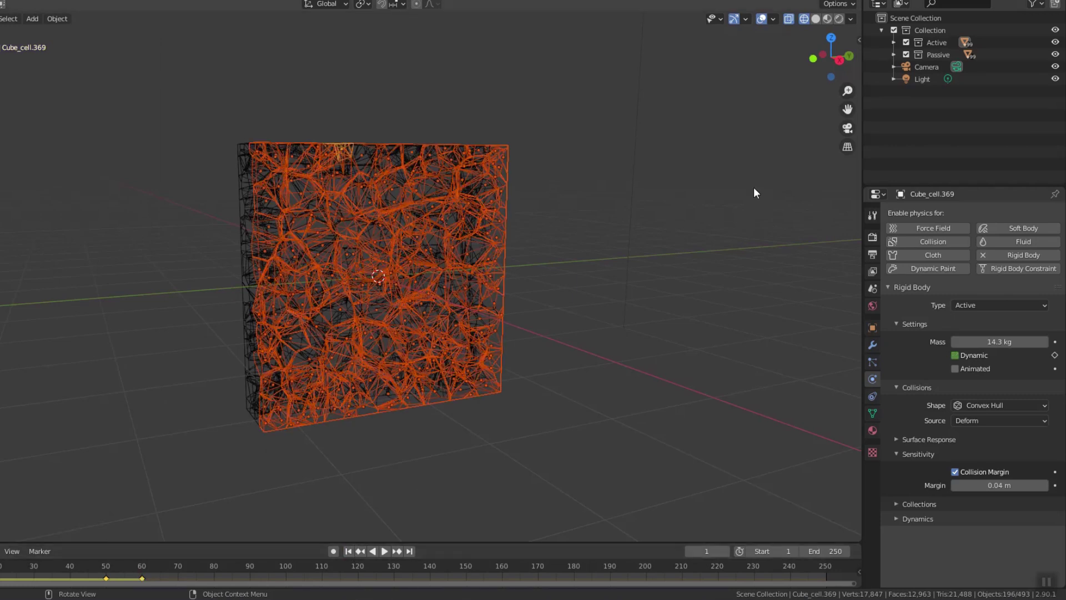
pyautogui.click(815, 18)
pyautogui.press('space')
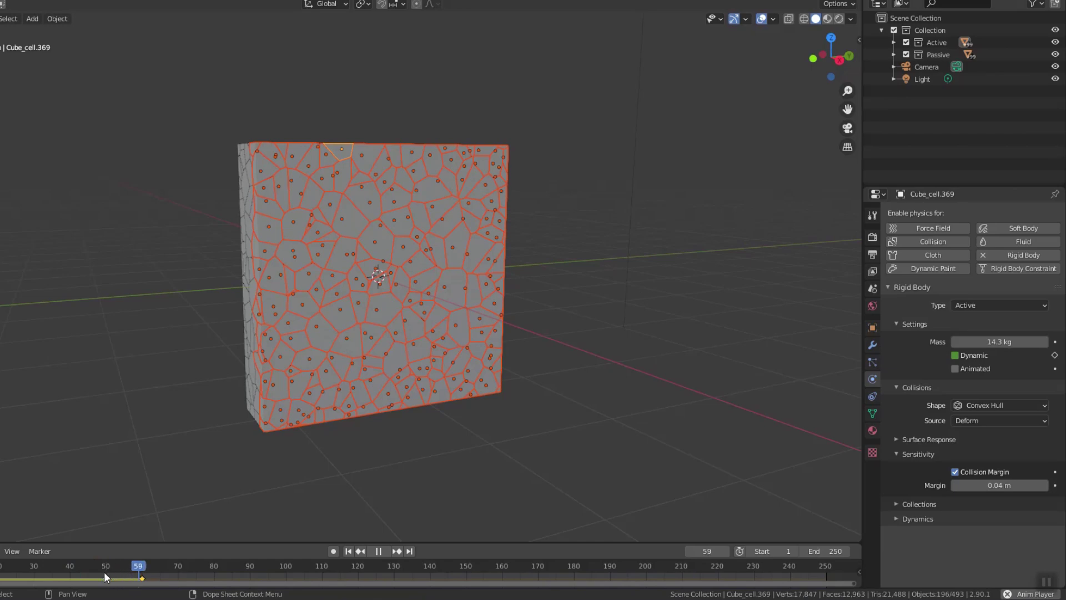
# Stop and rewind the simulation, and make the object animation single-user for all selected pieces
pyautogui.press('space')
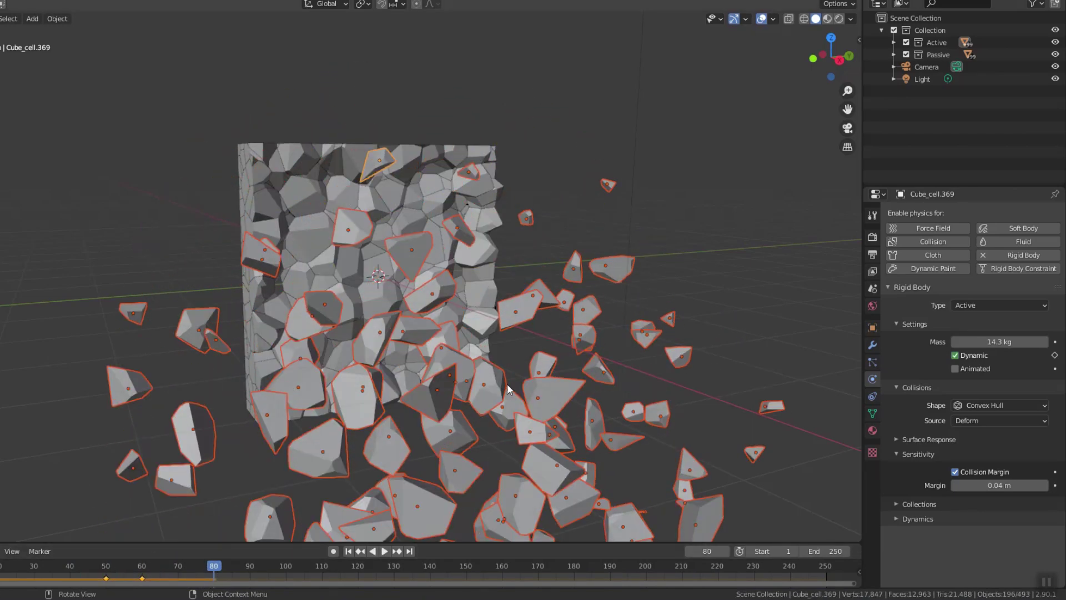
pyautogui.click(349, 551)
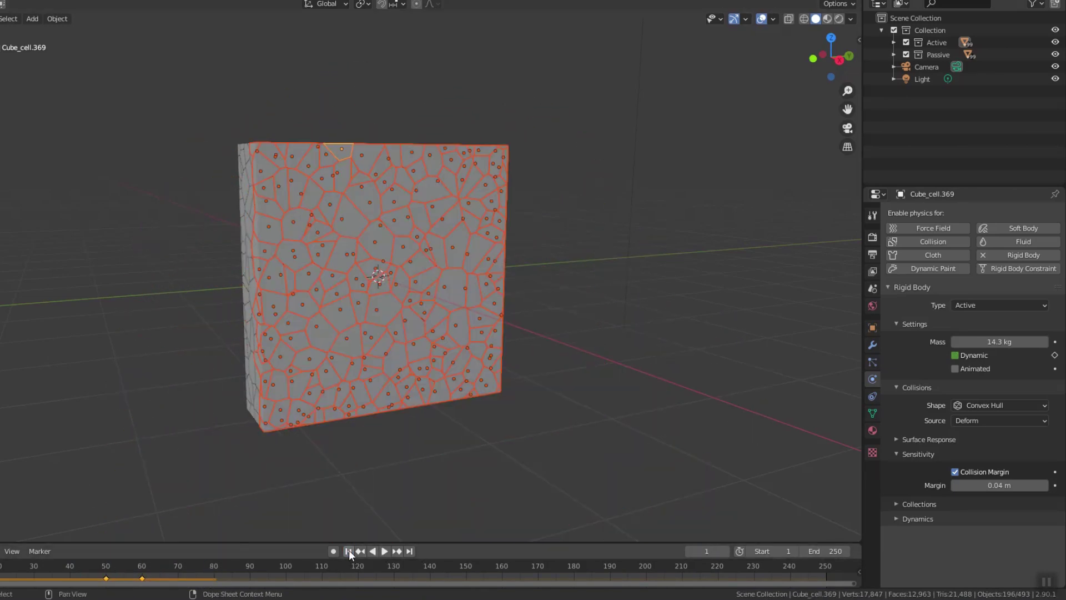
pyautogui.moveTo(547, 430); pyautogui.dragTo(589, 428, button='middle')
pyautogui.click(58, 18)
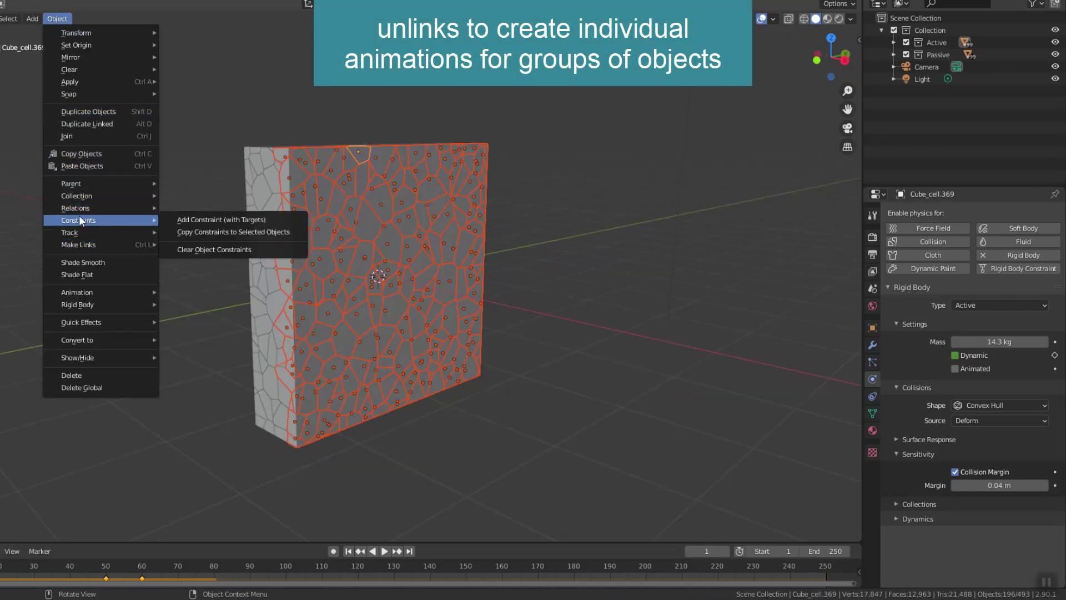
pyautogui.moveTo(79, 209)
pyautogui.moveTo(212, 259)
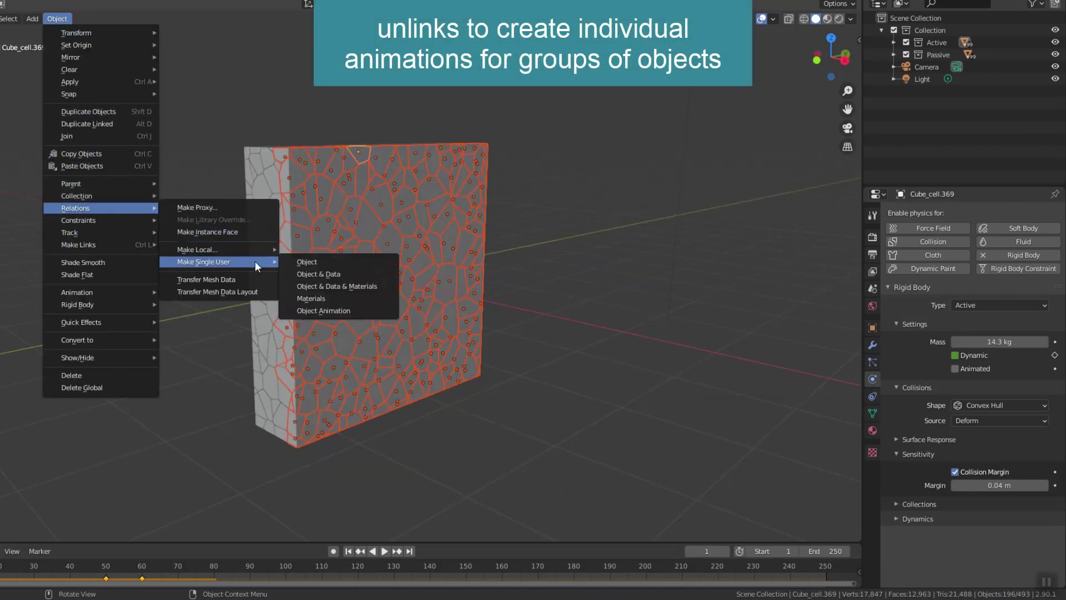
pyautogui.click(323, 314)
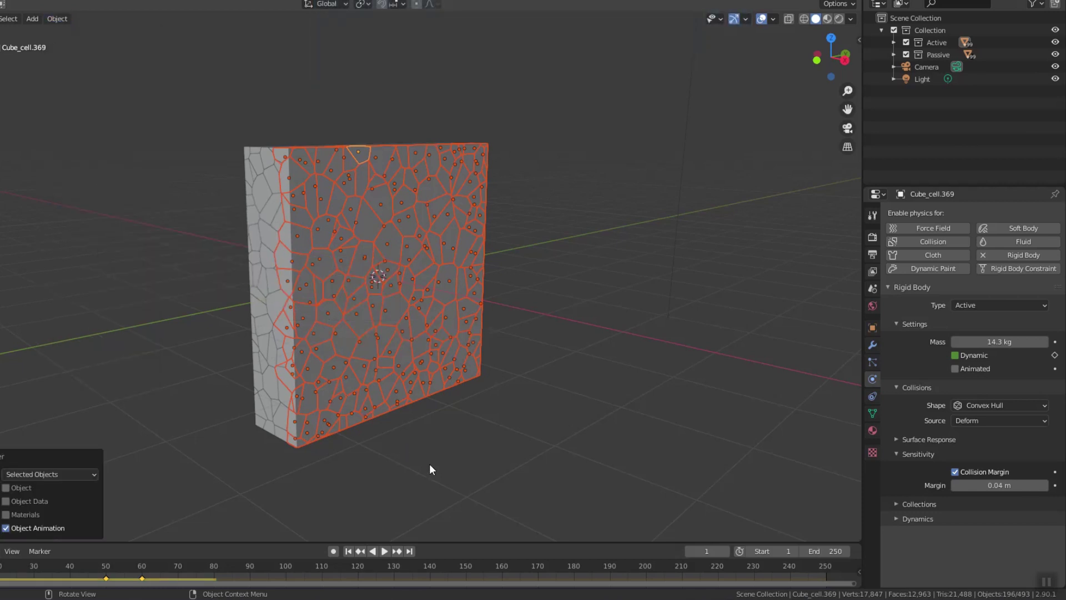
pyautogui.moveTo(430, 469); pyautogui.dragTo(407, 420, button='middle')
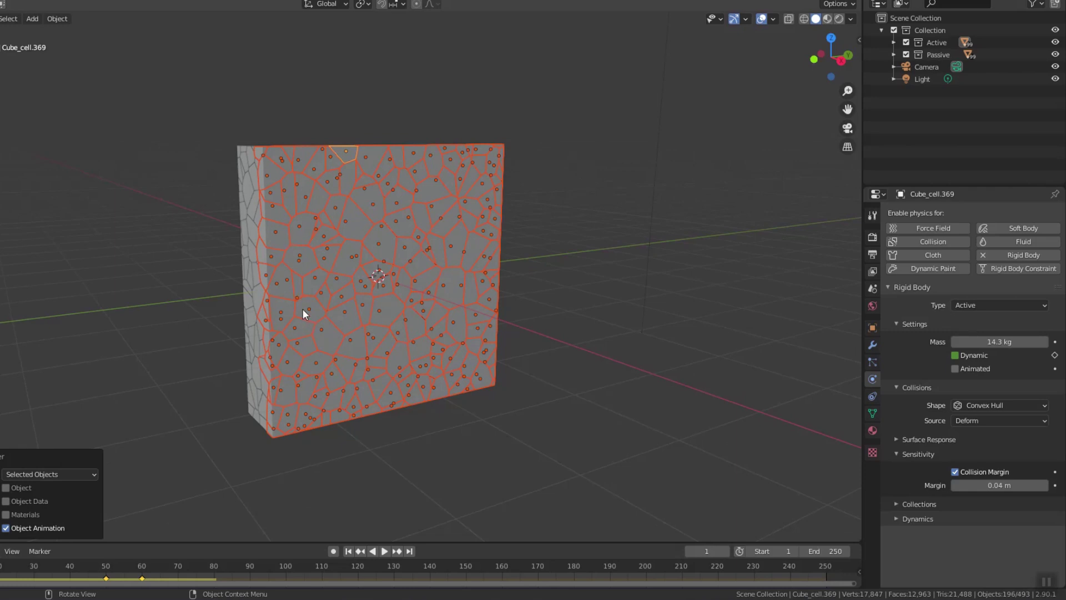
# Move the Dynamic keyframes of one piece on the slab's left edge to frames 20 and 30, and play the simulation
pyautogui.click(271, 237)
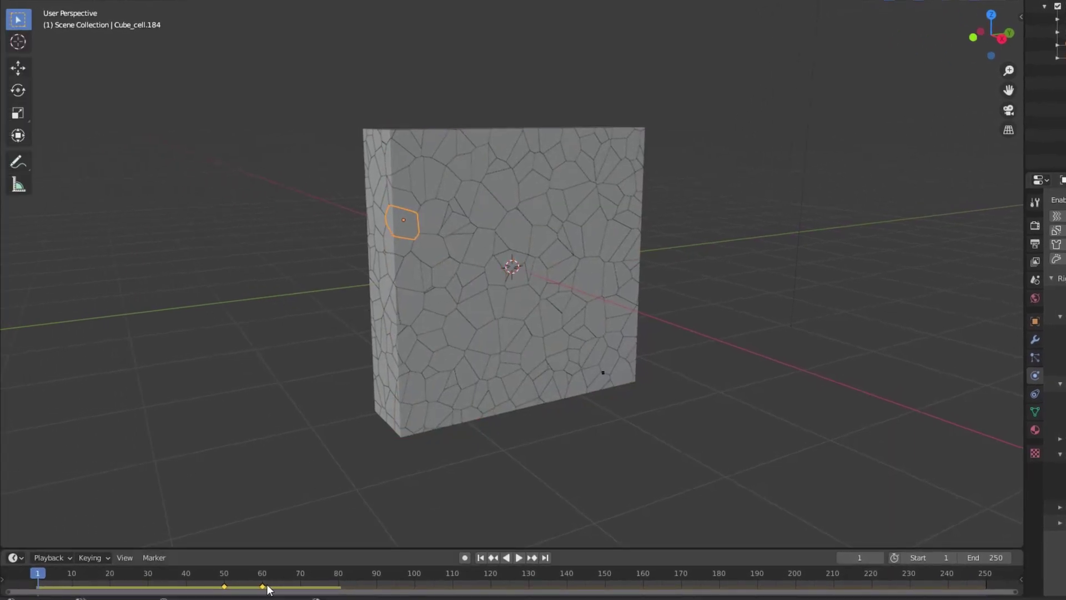
pyautogui.moveTo(264, 586); pyautogui.dragTo(148, 584)
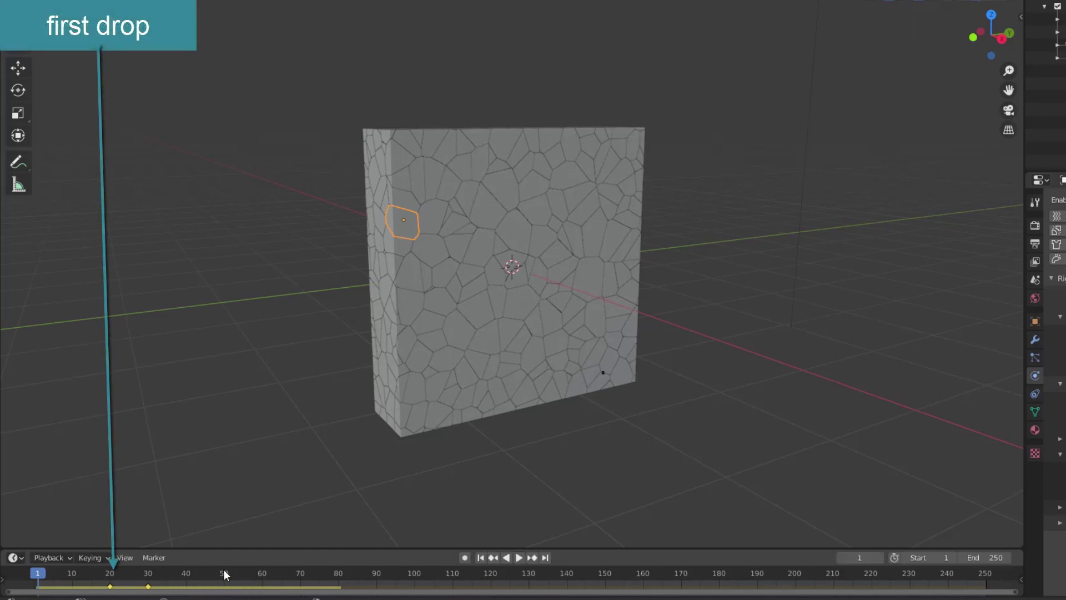
pyautogui.click(517, 557)
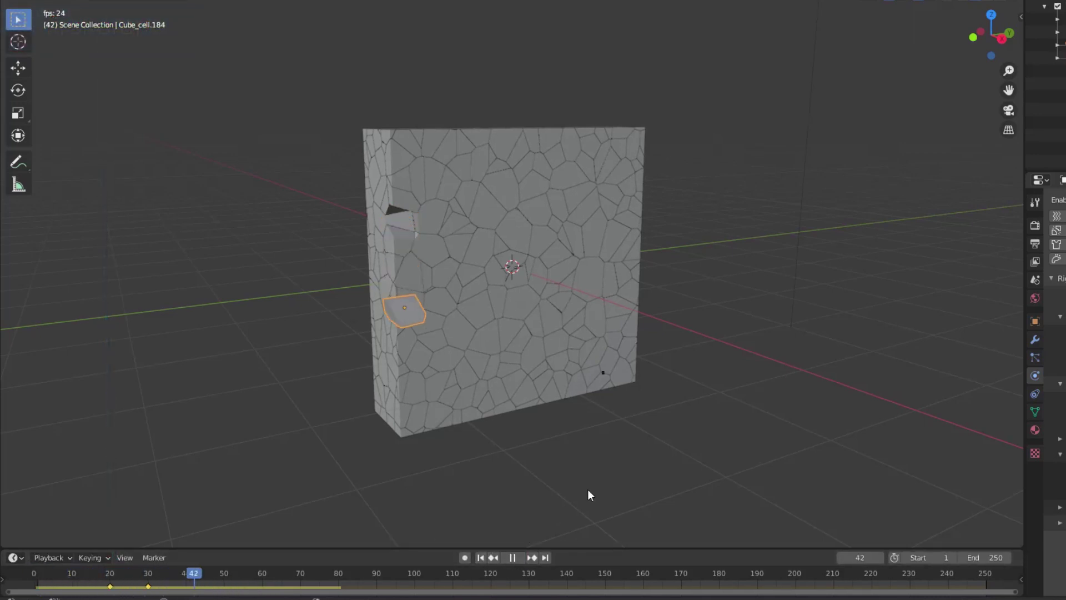
pyautogui.click(512, 557)
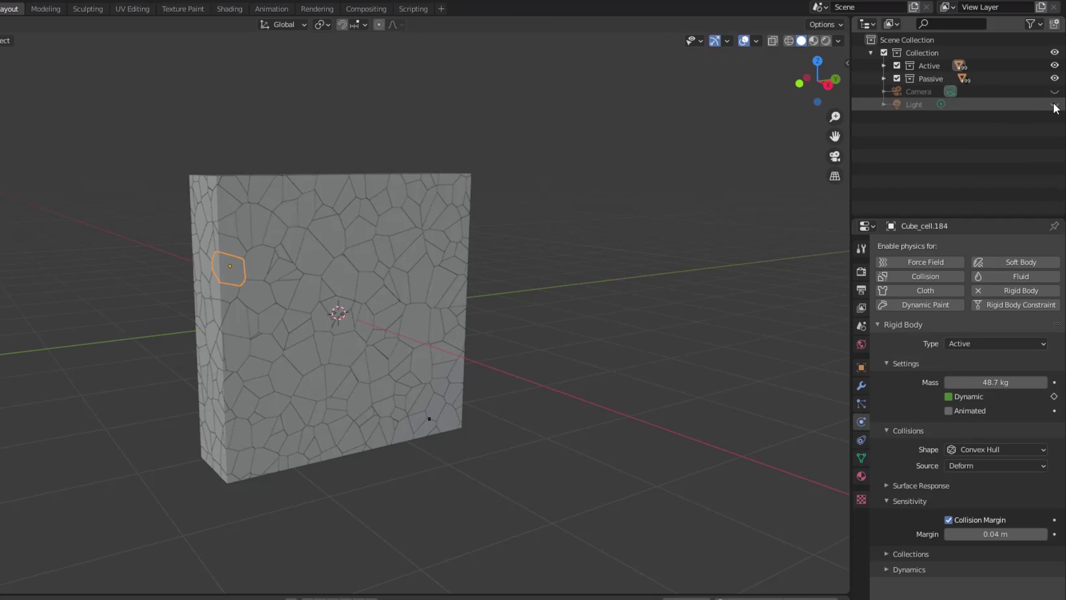
# Hide the Passive collection and show the Active pieces in wireframe from the right orthographic view
pyautogui.click(1055, 79)
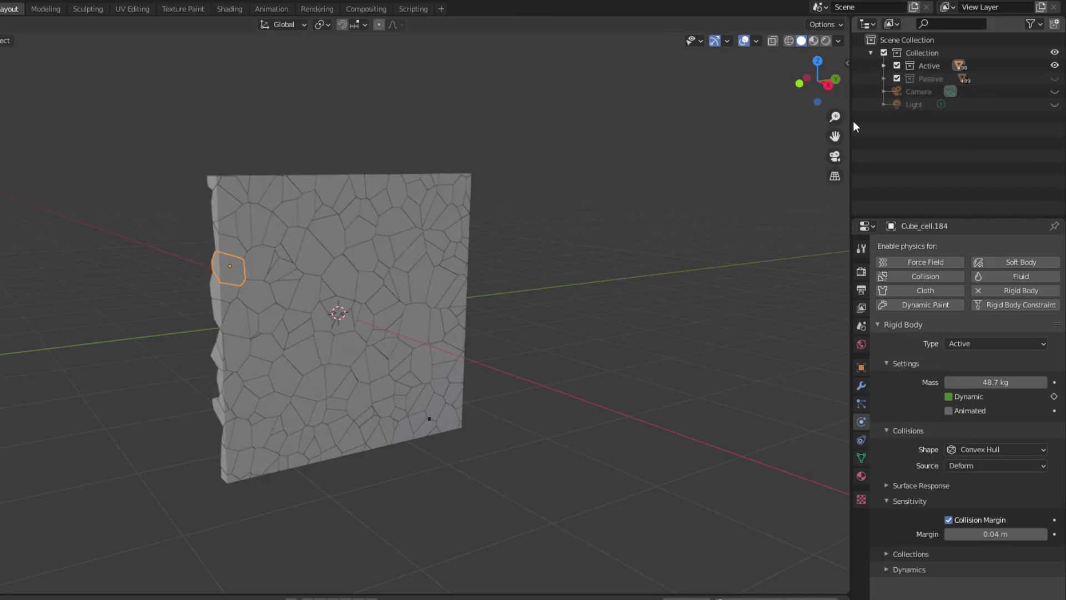
pyautogui.click(787, 40)
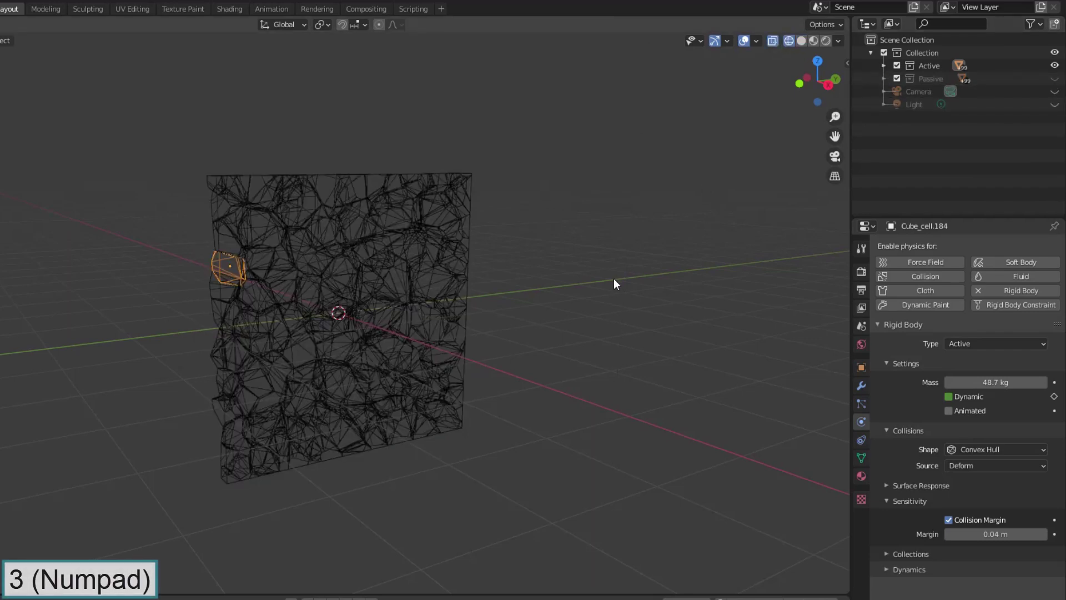
pyautogui.press('KP_3')
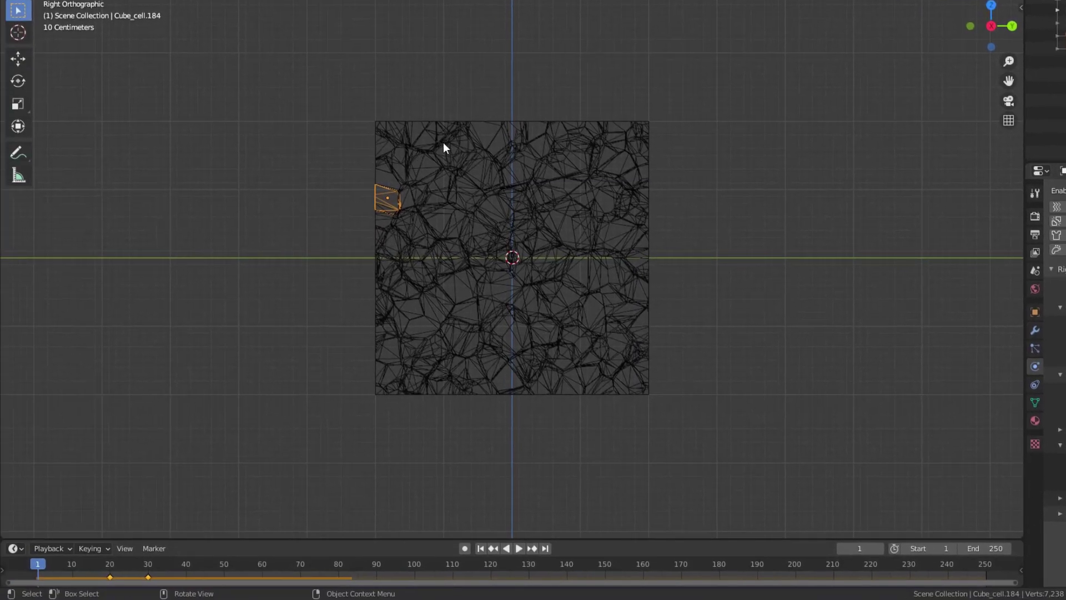
# Move the keyframes of all pieces beyond the left edge column to frames 53 and 63, and of a narrower group farther right to 56 and 66
pyautogui.moveTo(428, 77); pyautogui.dragTo(767, 451)
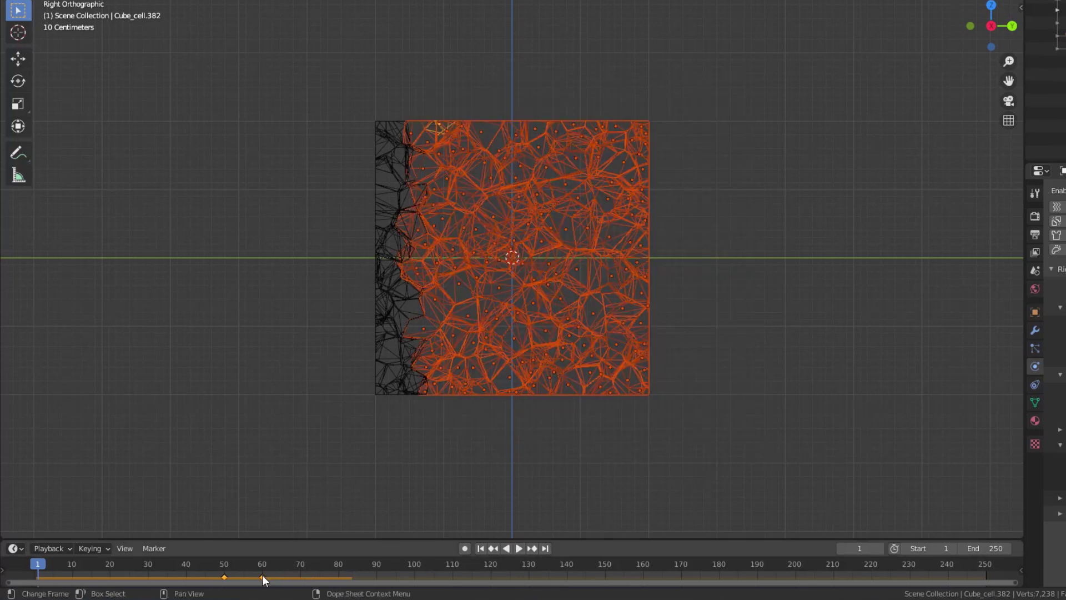
pyautogui.moveTo(262, 575); pyautogui.dragTo(274, 575)
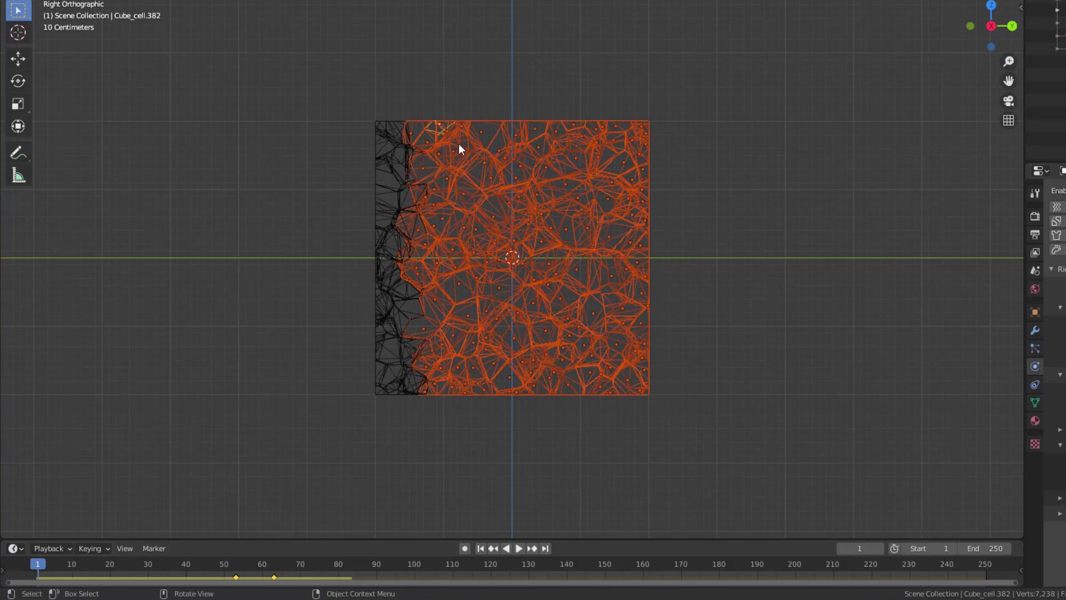
pyautogui.moveTo(468, 84); pyautogui.dragTo(676, 532)
pyautogui.moveTo(274, 578); pyautogui.dragTo(286, 577)
# Keep delaying the keyframes for progressively narrower groups starting from mid-slab toward the right edge, reaching frames 65 and 75 for the last group
pyautogui.moveTo(509, 58); pyautogui.dragTo(667, 522)
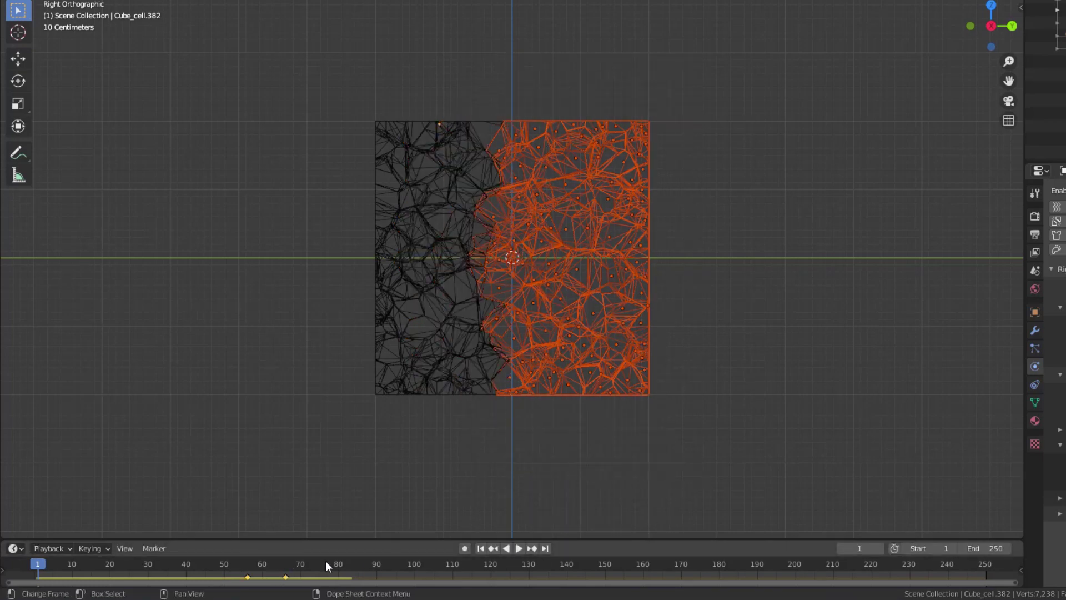
pyautogui.moveTo(289, 577); pyautogui.dragTo(296, 575)
pyautogui.moveTo(545, 85); pyautogui.dragTo(724, 500)
pyautogui.moveTo(294, 577); pyautogui.dragTo(313, 576)
pyautogui.moveTo(588, 91); pyautogui.dragTo(656, 528)
pyautogui.moveTo(313, 577); pyautogui.dragTo(321, 576)
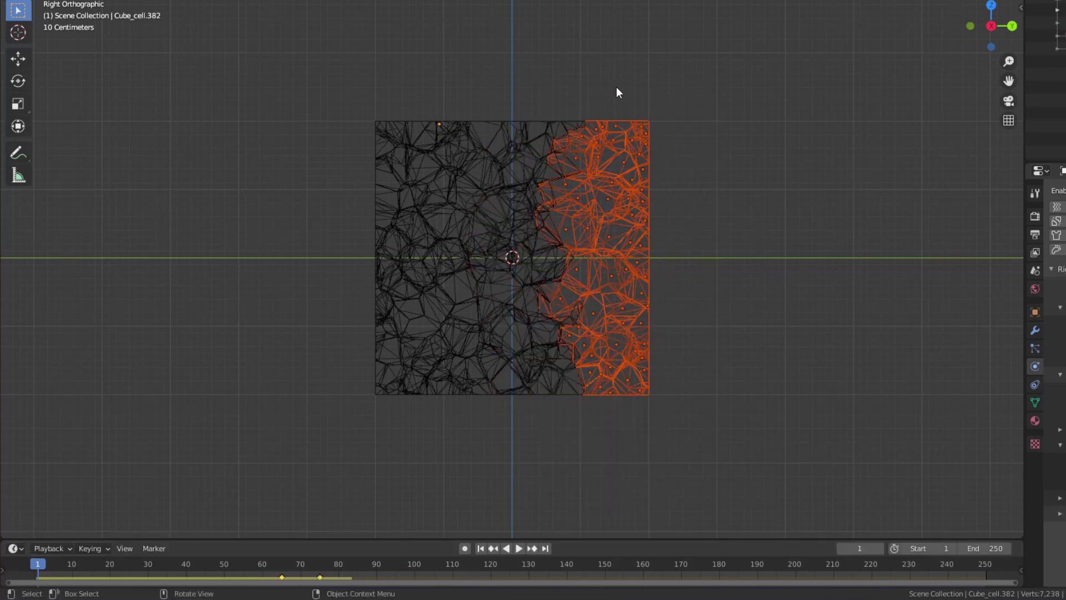
# Delay the keyframes of the pieces near the slab's right edge to frames 68 and 78, and of the outermost column to 71 and 81
pyautogui.moveTo(618, 85); pyautogui.dragTo(722, 514)
pyautogui.moveTo(320, 576); pyautogui.dragTo(332, 576)
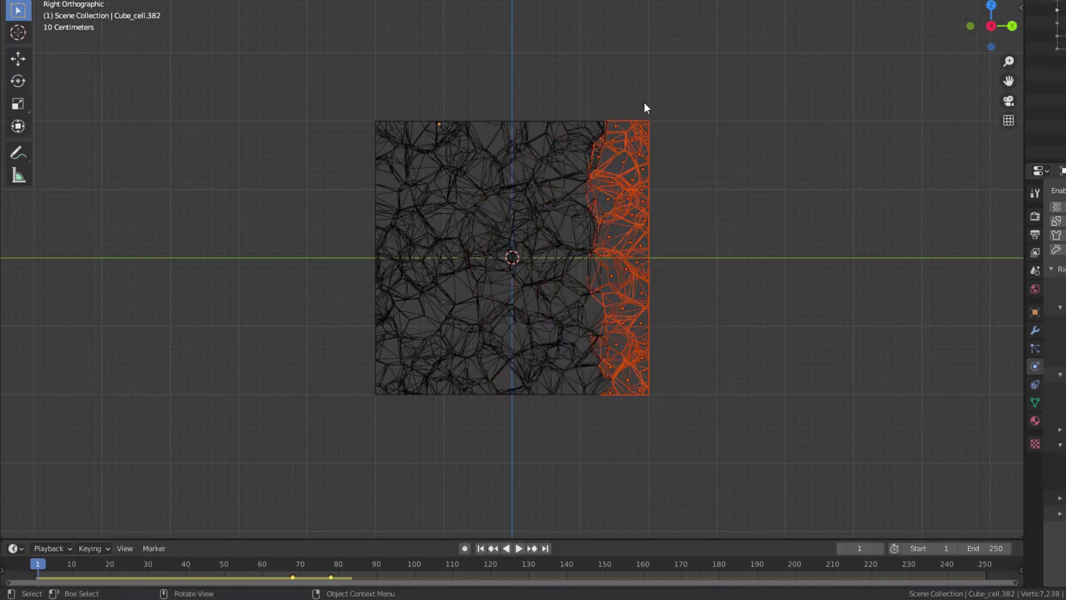
pyautogui.moveTo(645, 105); pyautogui.dragTo(736, 463)
pyautogui.moveTo(332, 577); pyautogui.dragTo(342, 577)
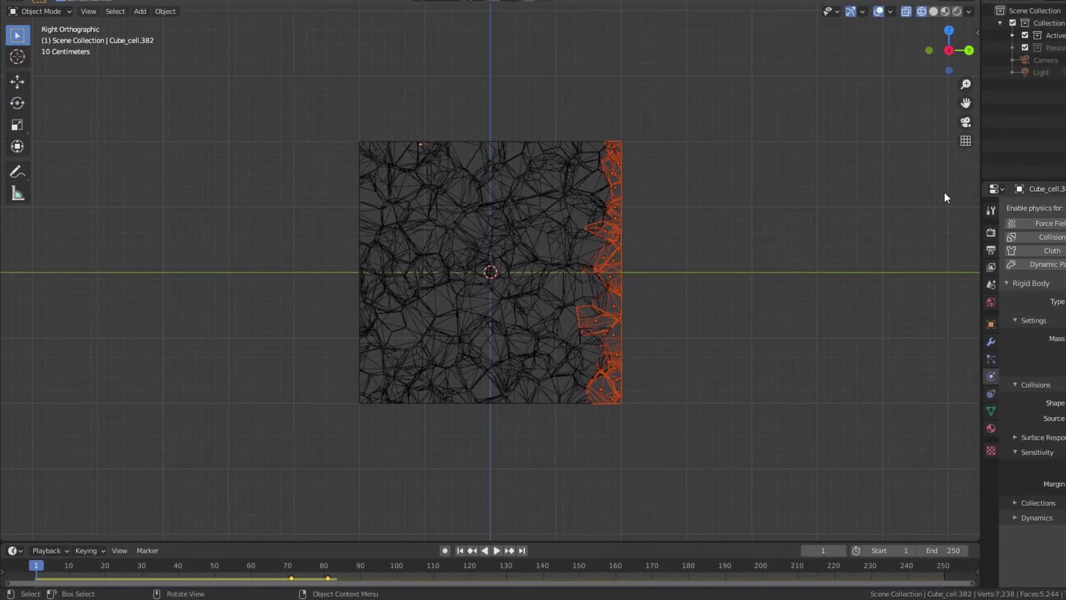
# Play the staggered collapse in solid shading, return to the first frame and view the slab in perspective
pyautogui.click(919, 20)
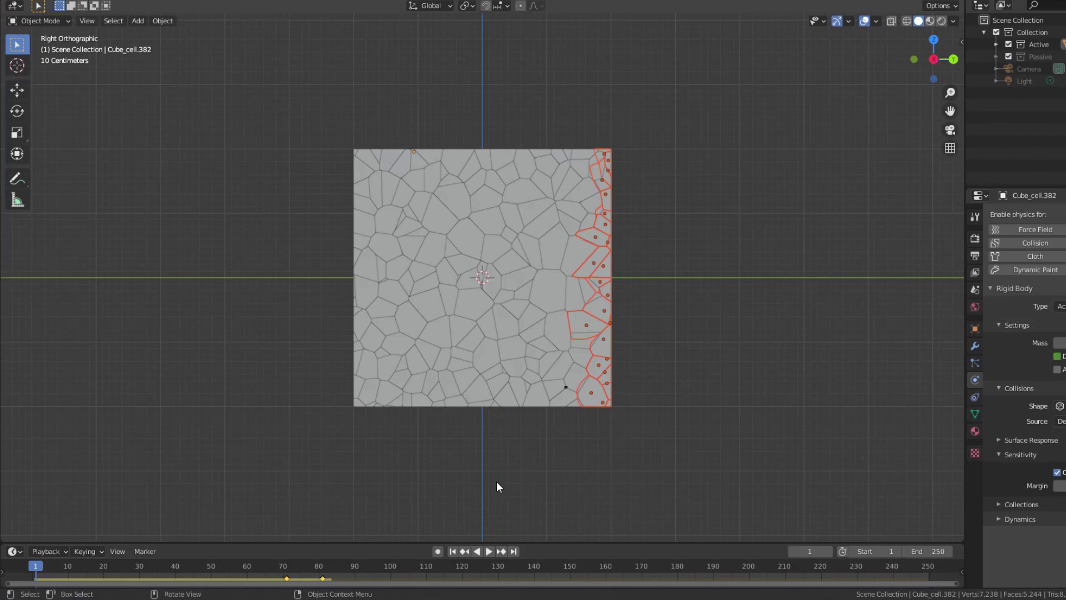
pyautogui.press('space')
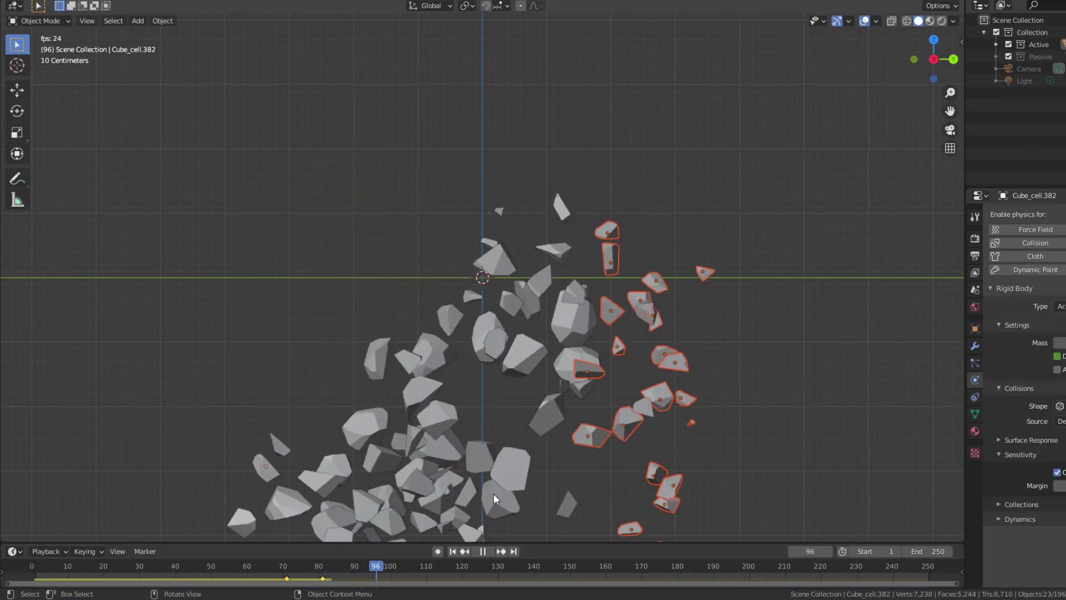
pyautogui.click(482, 551)
pyautogui.click(453, 551)
pyautogui.moveTo(529, 438); pyautogui.dragTo(548, 449, button='middle')
pyautogui.moveTo(617, 441); pyautogui.dragTo(542, 513, button='middle')
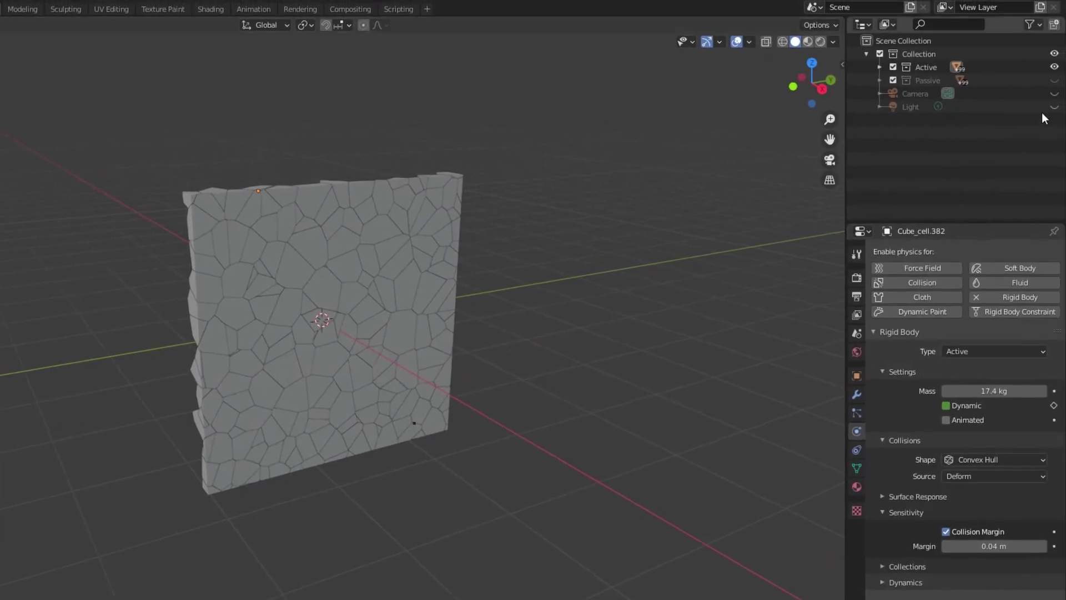
# Make the light visible again and hide both the Active and Passive collections
pyautogui.click(1055, 80)
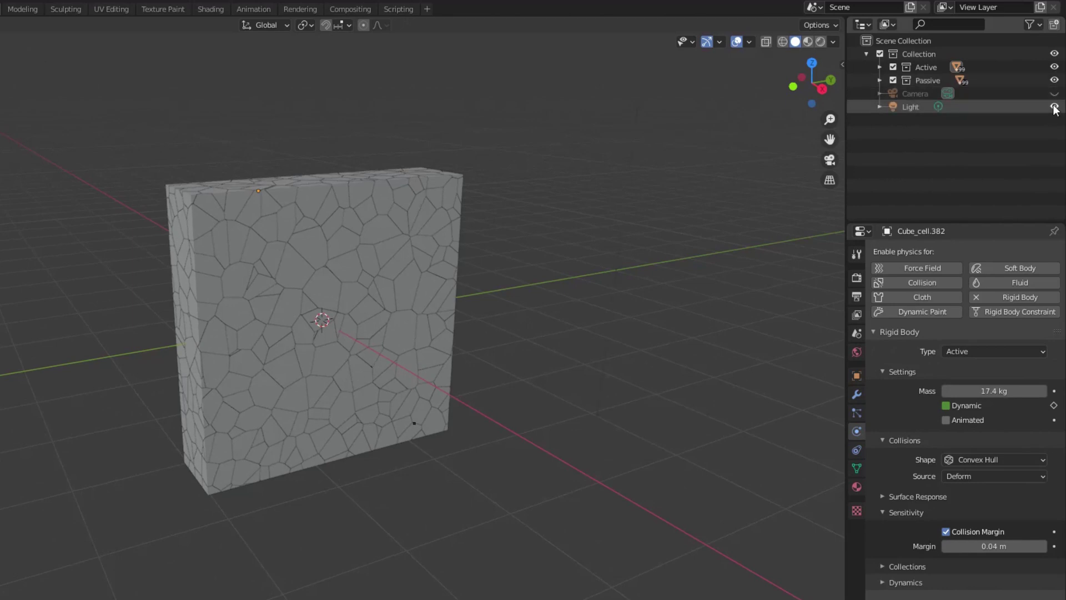
pyautogui.click(1054, 66)
pyautogui.click(1055, 80)
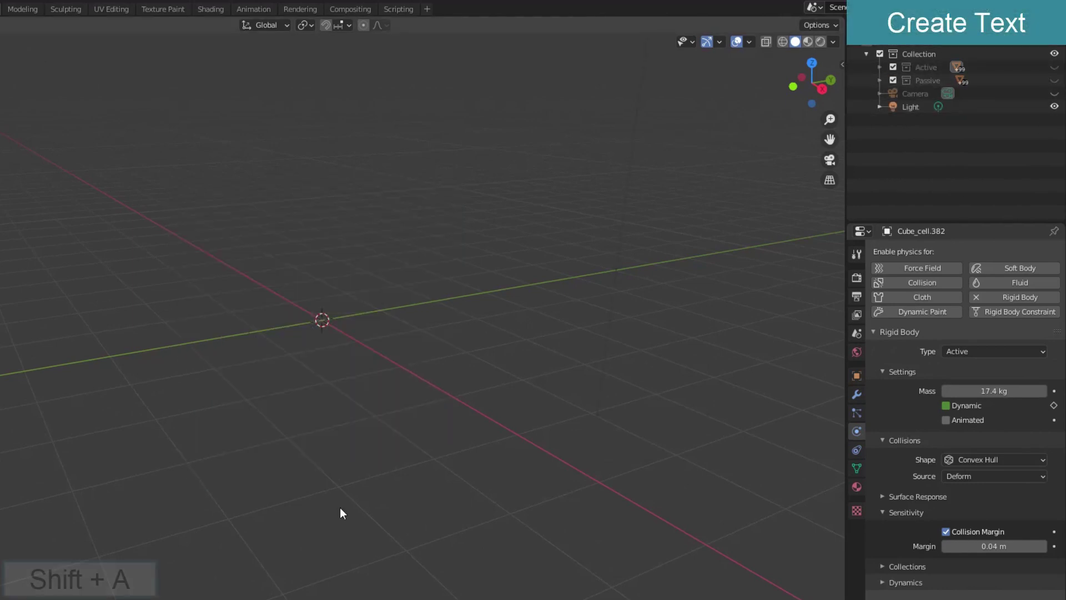
# Add a text object and set its horizontal and vertical alignment to Center
pyautogui.hotkey('shift', 'a')
pyautogui.moveTo(316, 279)
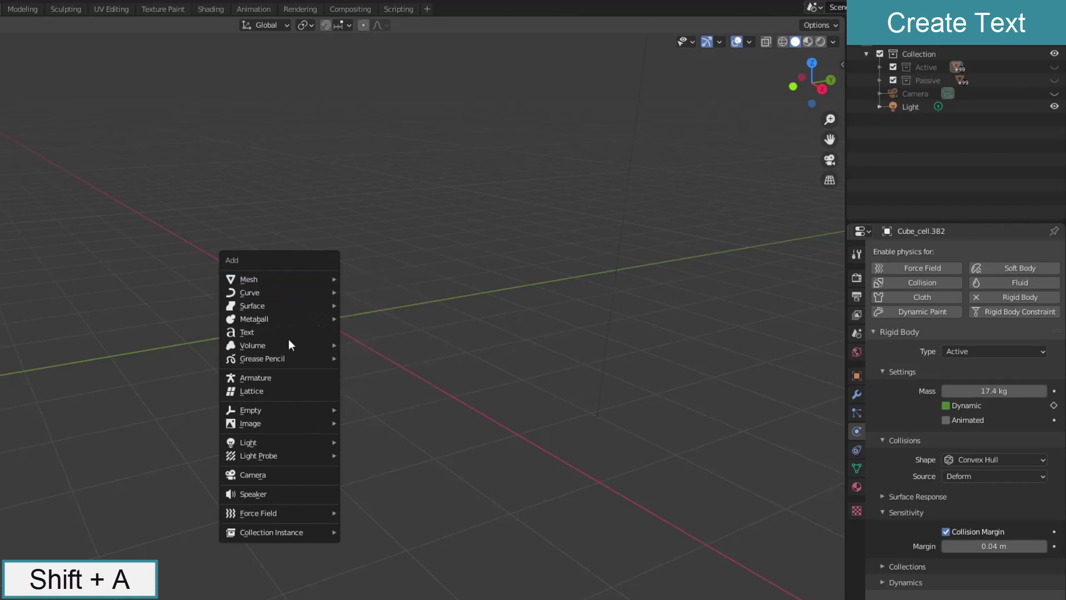
pyautogui.click(258, 335)
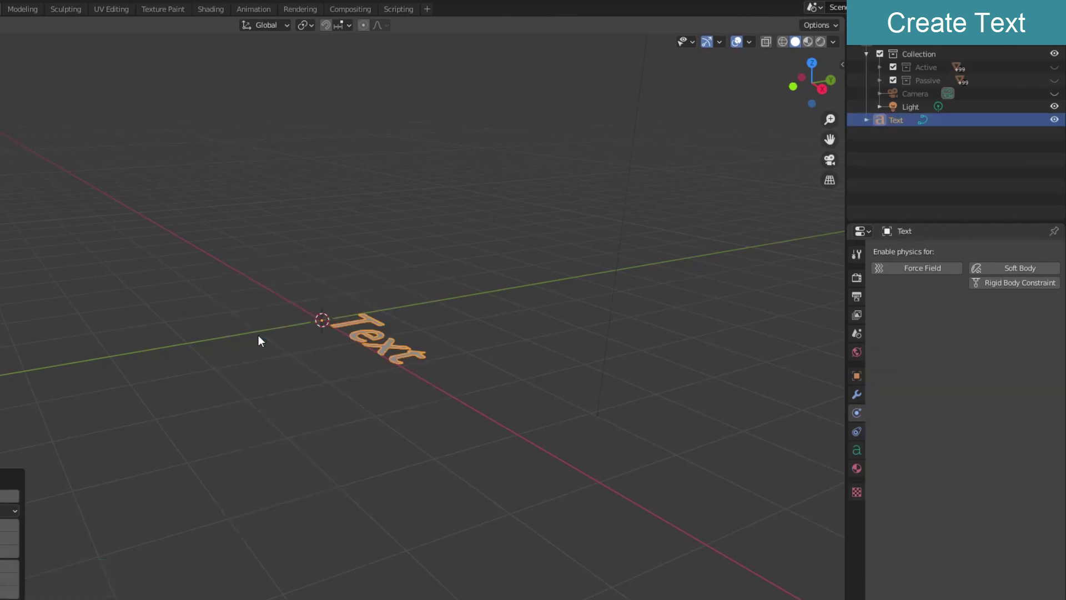
pyautogui.click(856, 450)
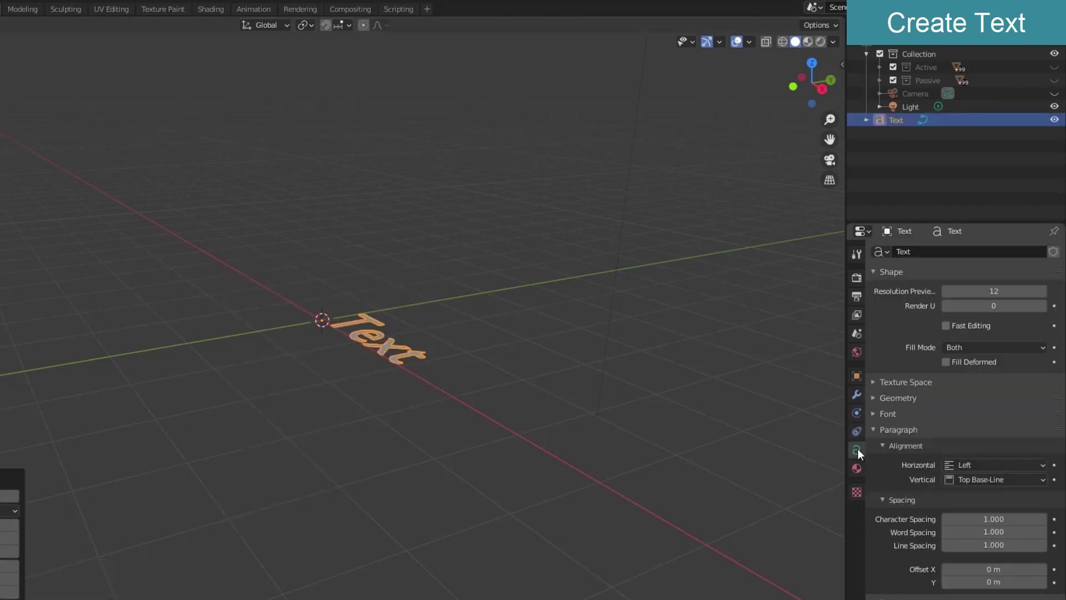
pyautogui.click(974, 464)
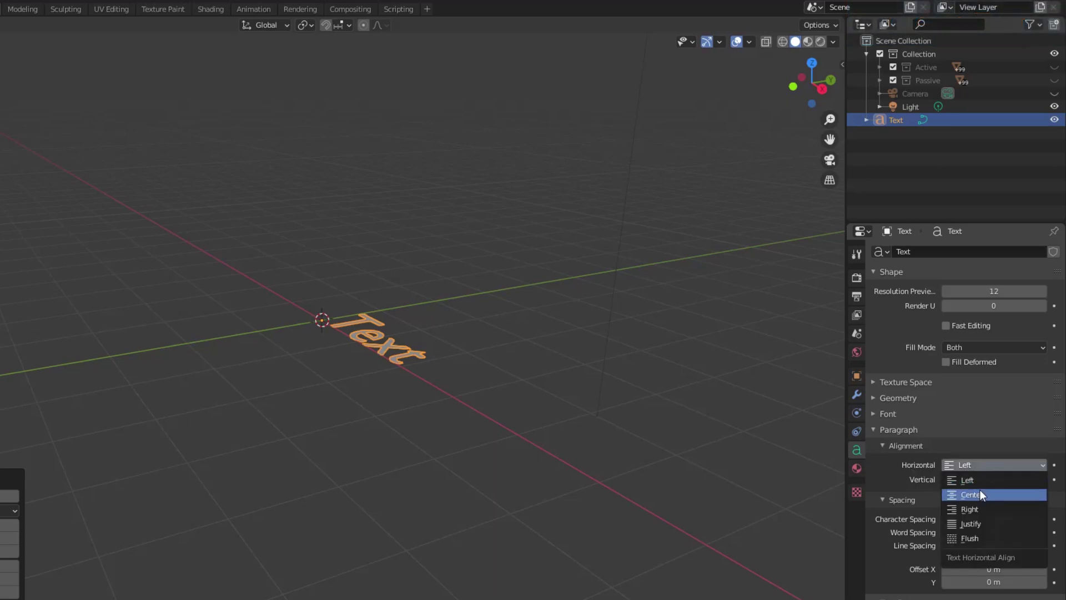
pyautogui.click(979, 490)
pyautogui.click(971, 479)
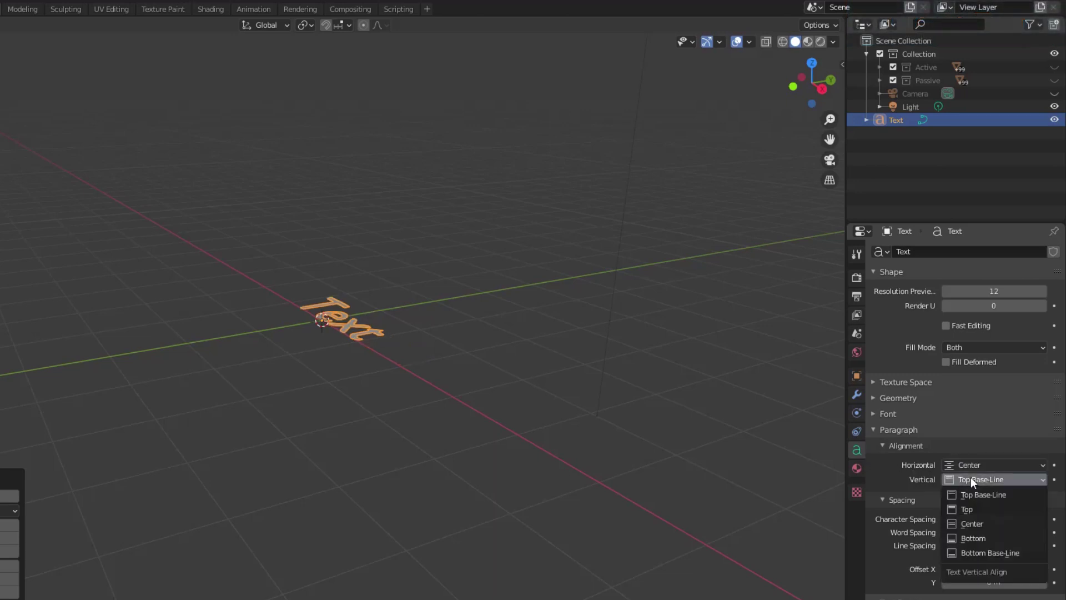
pyautogui.click(972, 524)
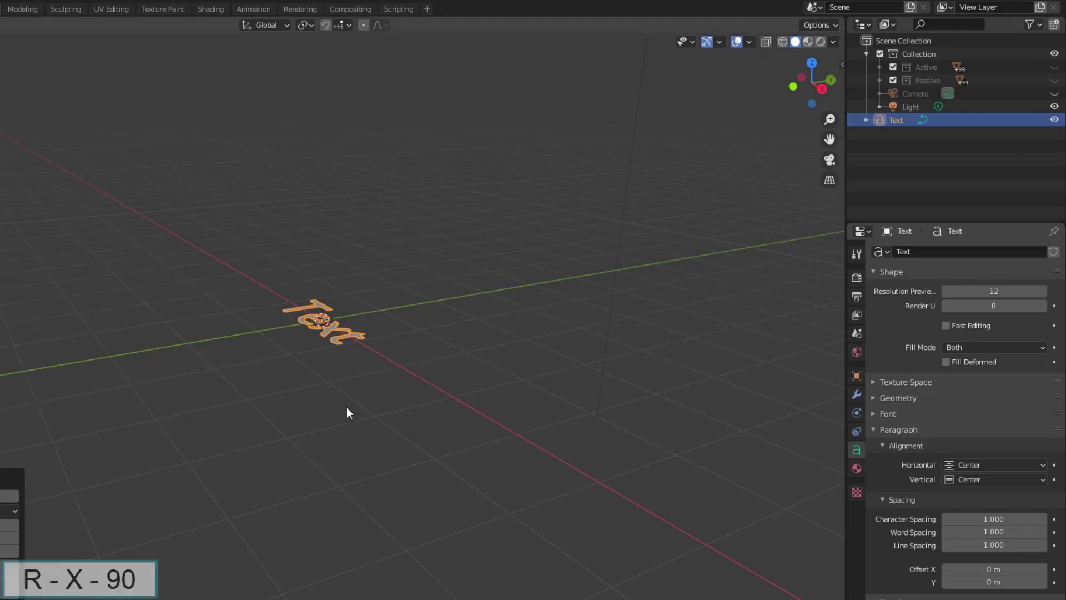
# Stand the text upright by rotating it 90 degrees around X and 90 degrees around Z
pyautogui.press('r')
pyautogui.press('x')
pyautogui.press('9')
pyautogui.press('0')
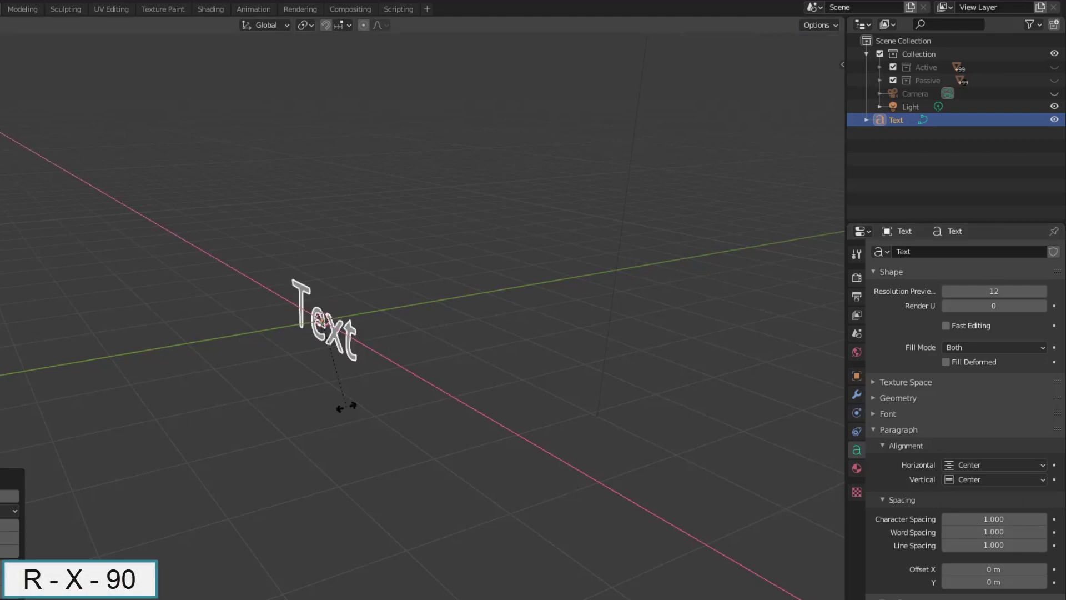
pyautogui.press('Return')
pyautogui.press('r')
pyautogui.press('z')
pyautogui.press('9')
pyautogui.press('0')
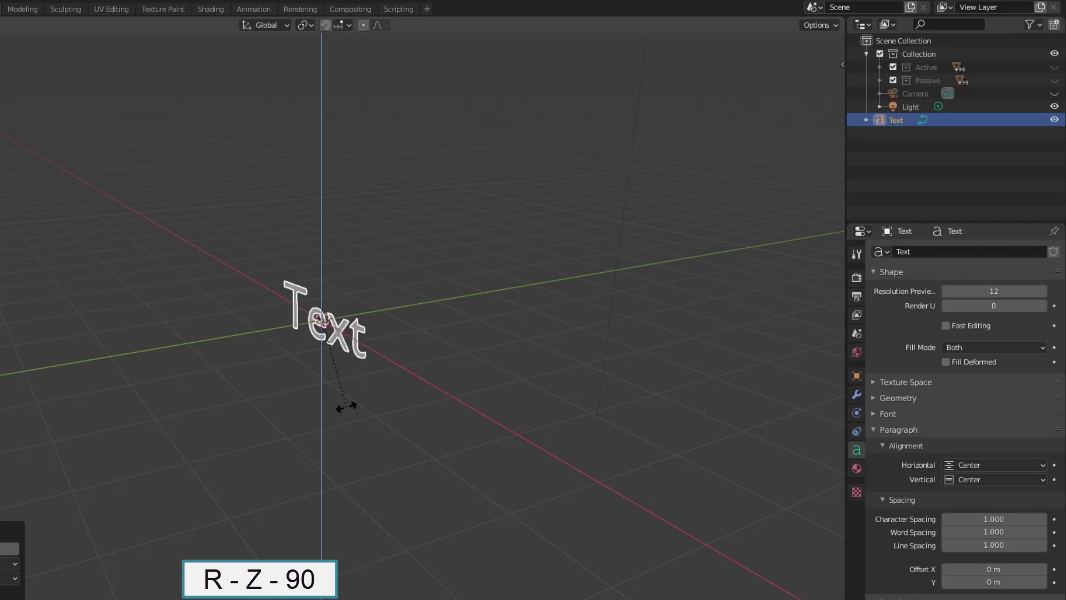
pyautogui.press('Return')
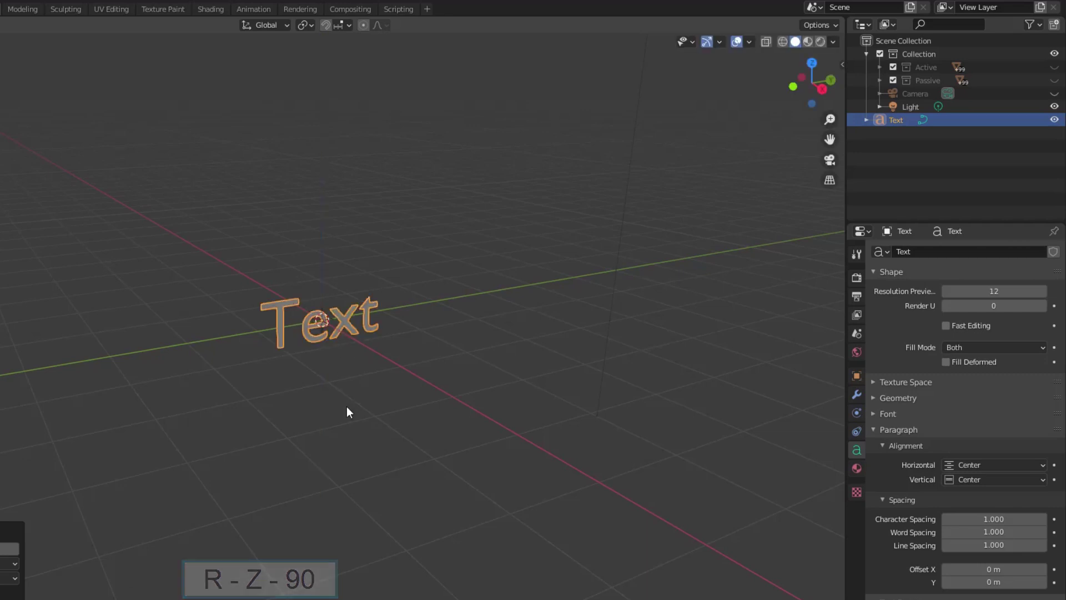
# Replace the text object's default wording with "2.9"
pyautogui.press('Tab')
pyautogui.press('BackSpace')
pyautogui.press('BackSpace')
pyautogui.press('BackSpace')
pyautogui.press('BackSpace')
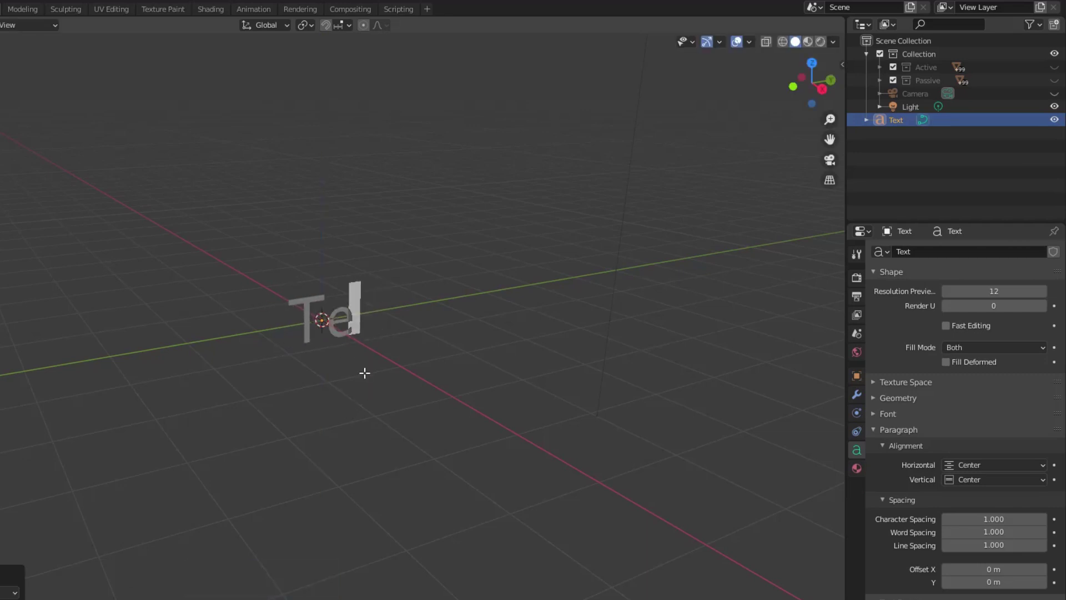
pyautogui.write('2.9')
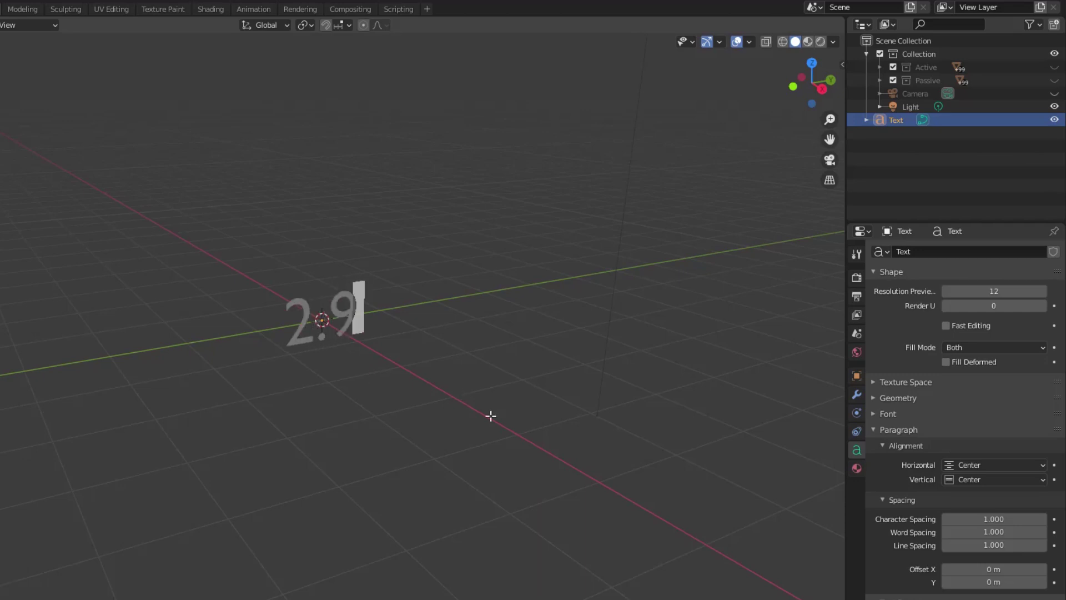
# Load the Arial Black font from the Windows fonts folder as the text's regular font and leave text editing
pyautogui.click(876, 414)
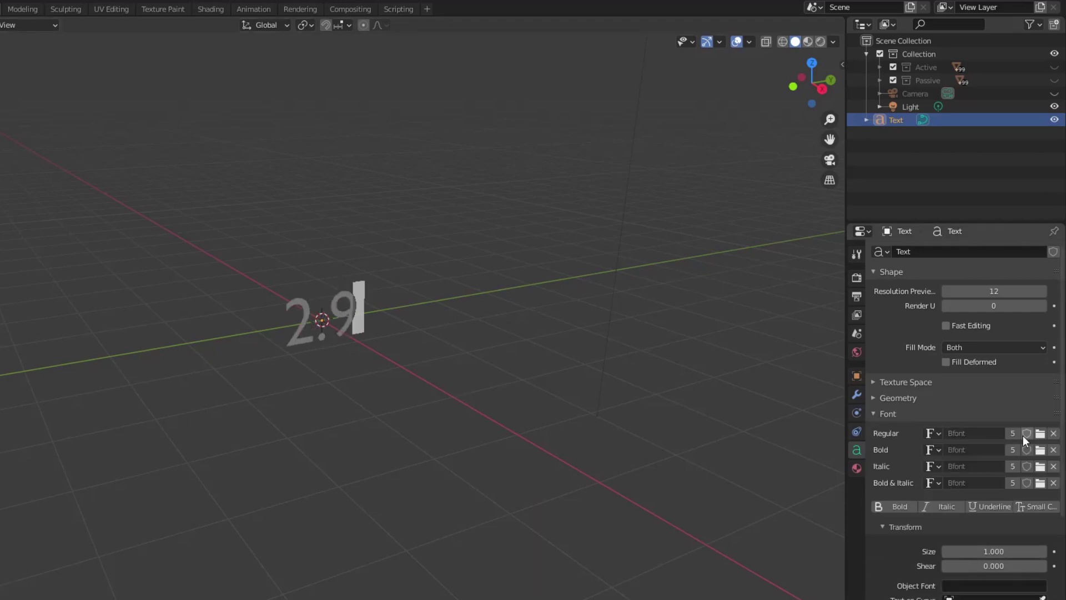
pyautogui.click(1040, 433)
pyautogui.scroll(-8, 580, 372)
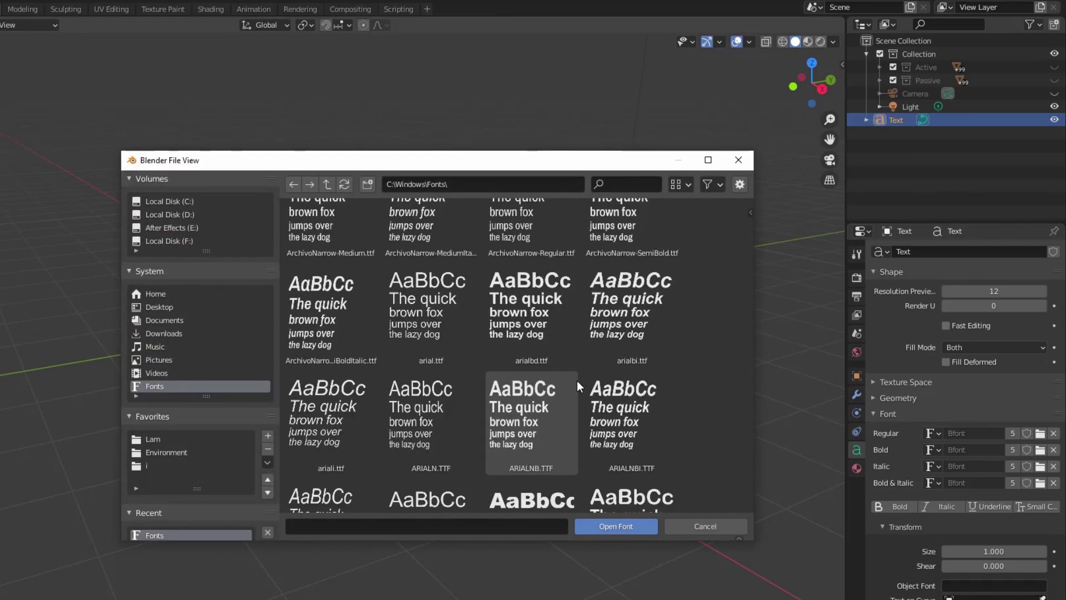
pyautogui.click(539, 381)
pyautogui.click(597, 524)
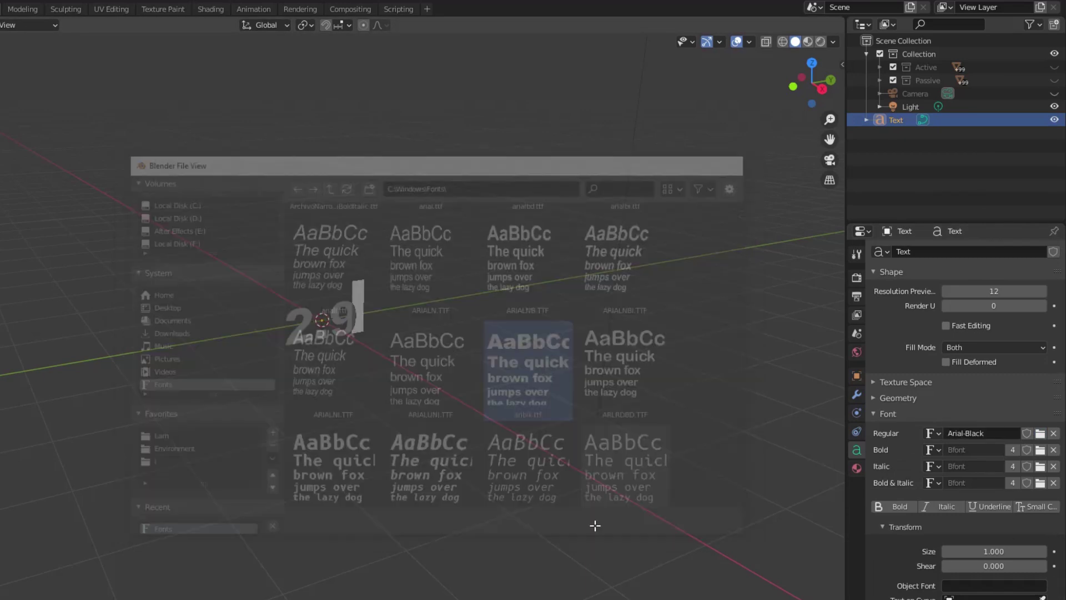
pyautogui.press('Tab')
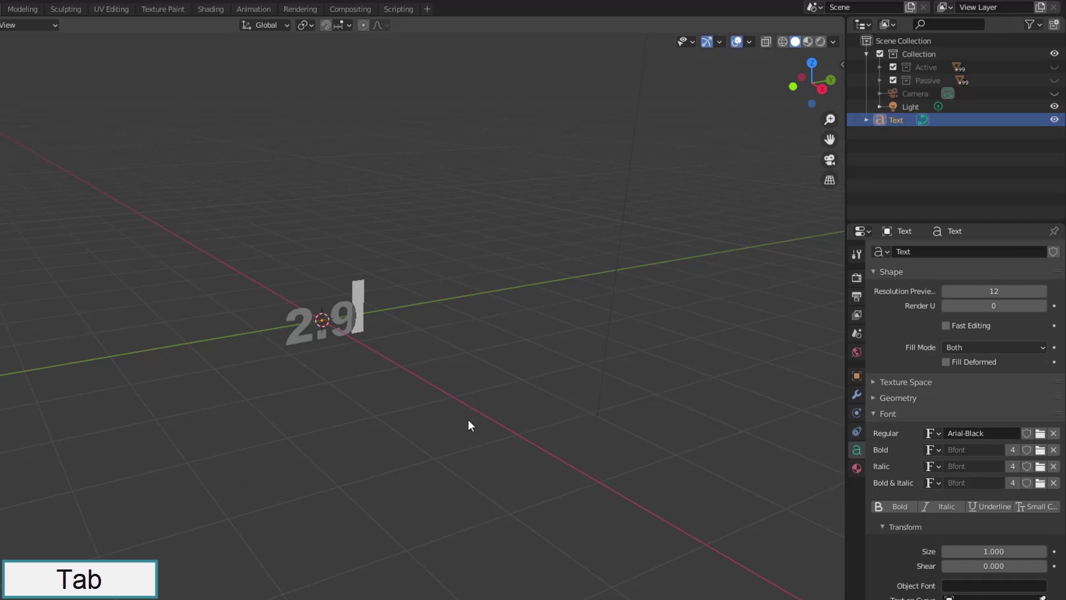
pyautogui.press('Tab')
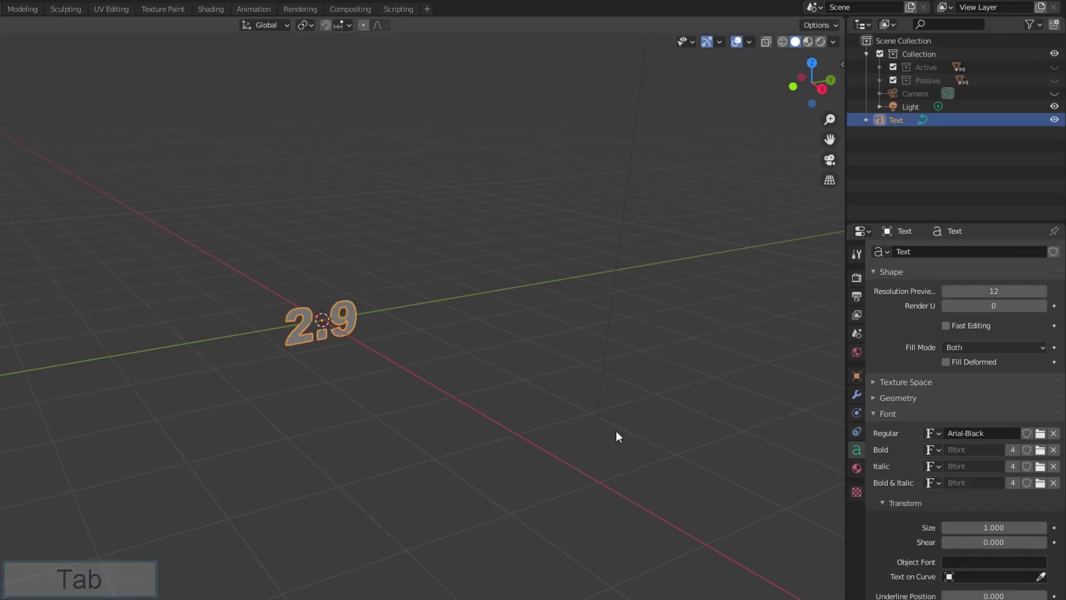
# Give the text thickness by setting its geometry Extrude to 0.13 m
pyautogui.click(874, 398)
pyautogui.moveTo(672, 441); pyautogui.dragTo(639, 452, button='middle')
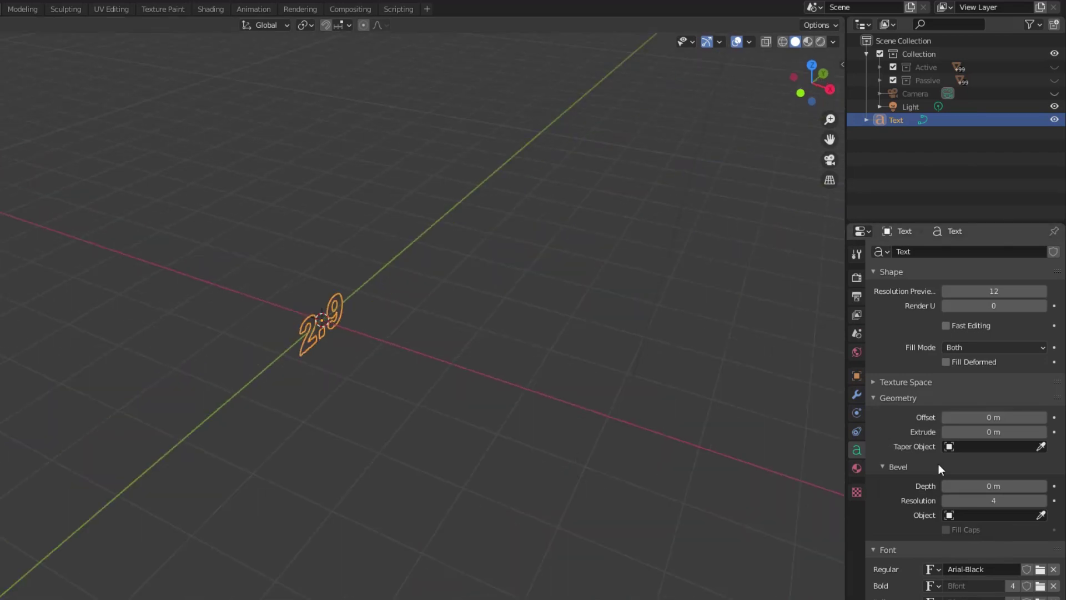
pyautogui.click(1042, 432)
pyautogui.click(1042, 432)
pyautogui.click(1043, 432)
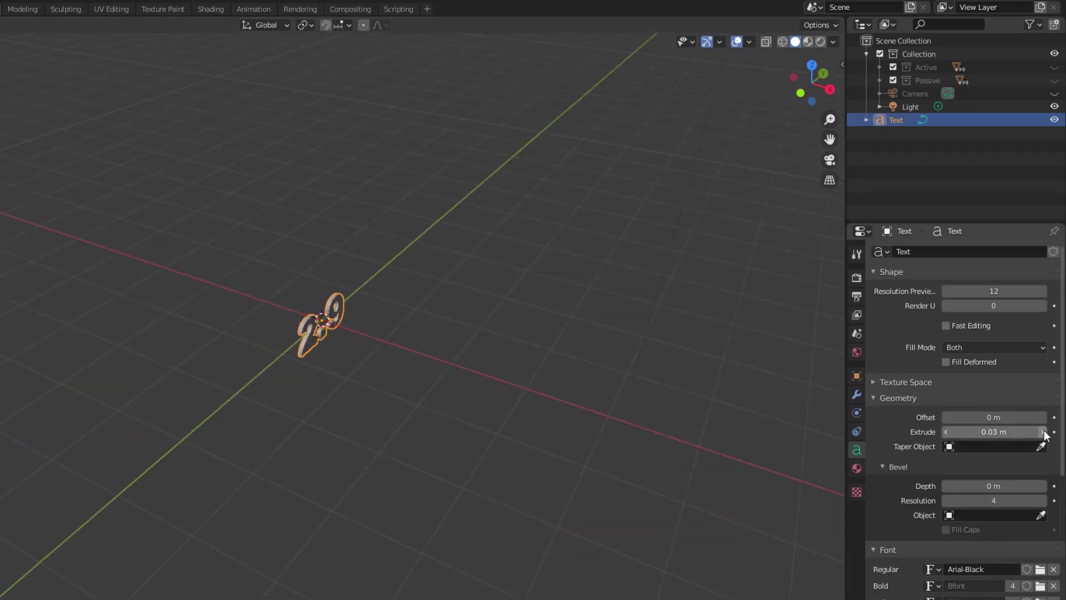
pyautogui.click(1043, 432)
pyautogui.click(1042, 432)
pyautogui.click(1043, 432)
pyautogui.click(1042, 433)
pyautogui.click(1042, 432)
pyautogui.click(1042, 432)
pyautogui.click(1042, 432)
pyautogui.click(1043, 432)
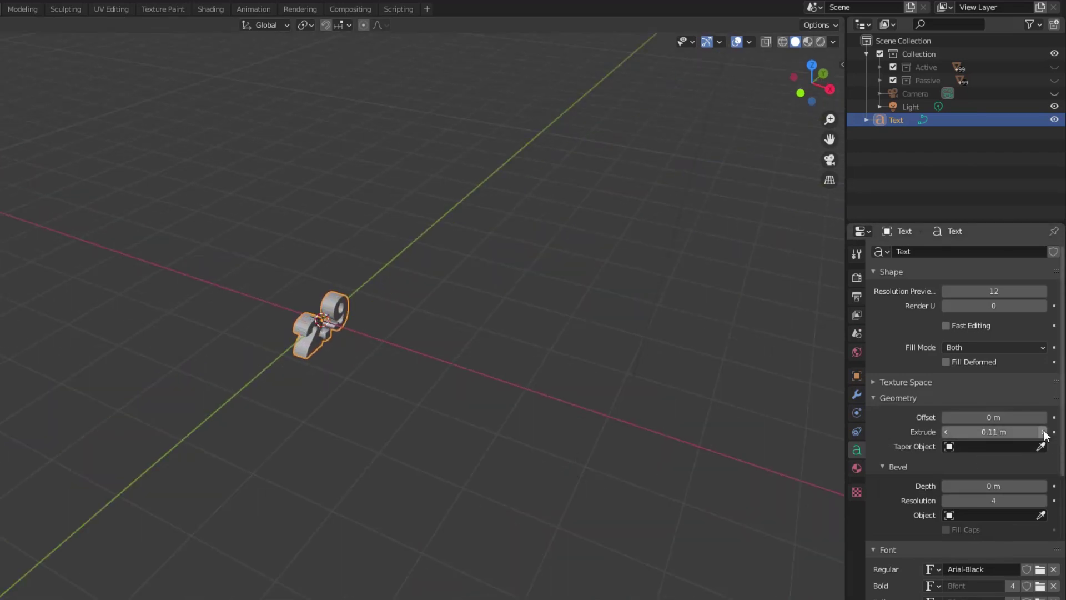
pyautogui.click(1042, 432)
pyautogui.click(1042, 432)
pyautogui.moveTo(589, 430); pyautogui.dragTo(455, 412, button='middle')
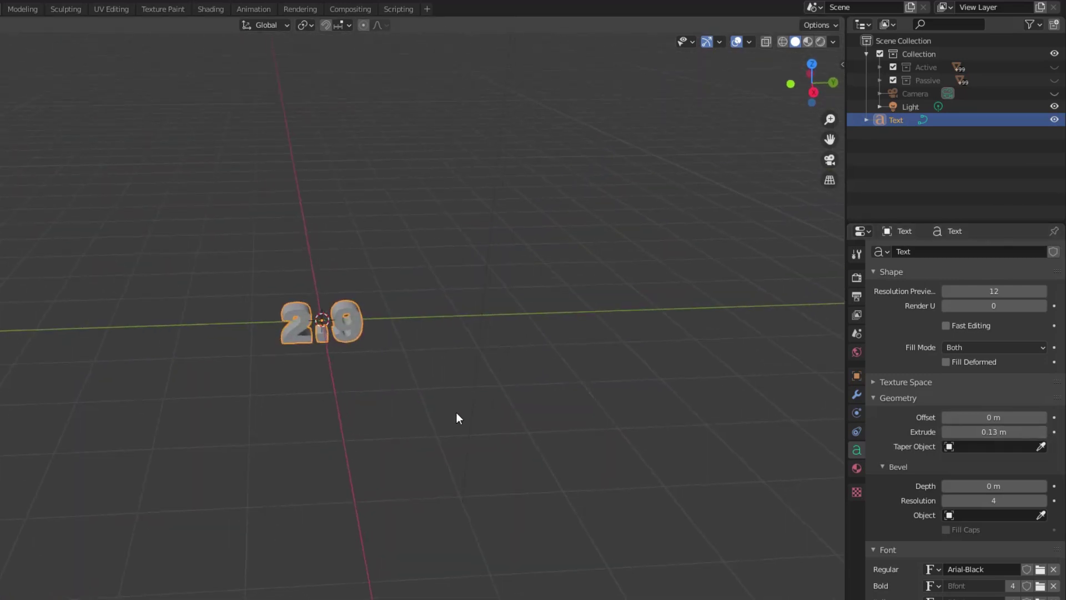
# Show the Passive collection and scale the text up in Y and Z only, until it spans most of the slab's width
pyautogui.click(1055, 81)
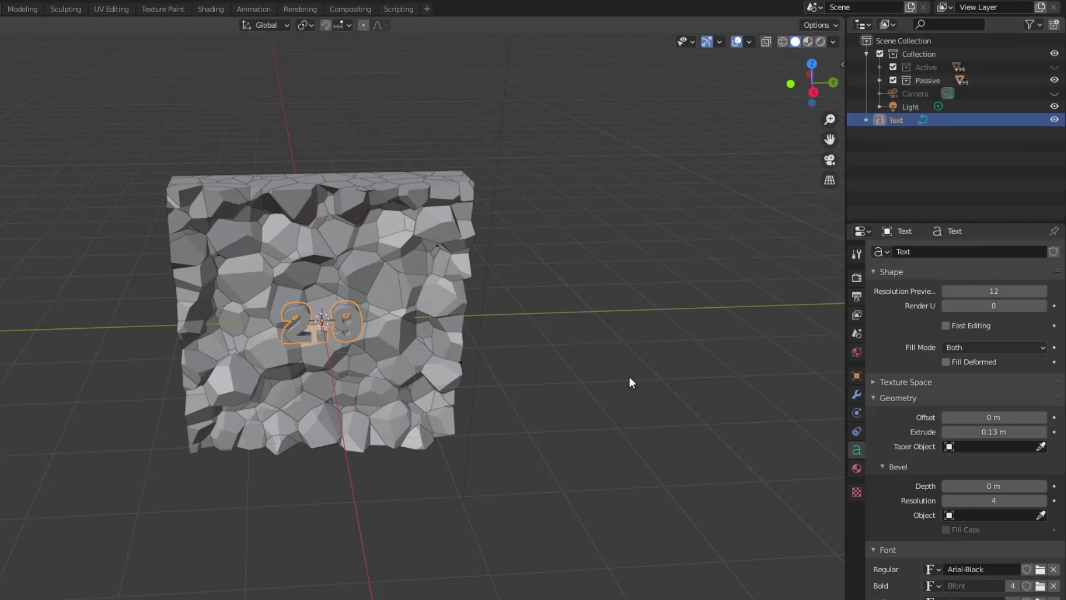
pyautogui.moveTo(628, 377); pyautogui.dragTo(560, 408, button='middle')
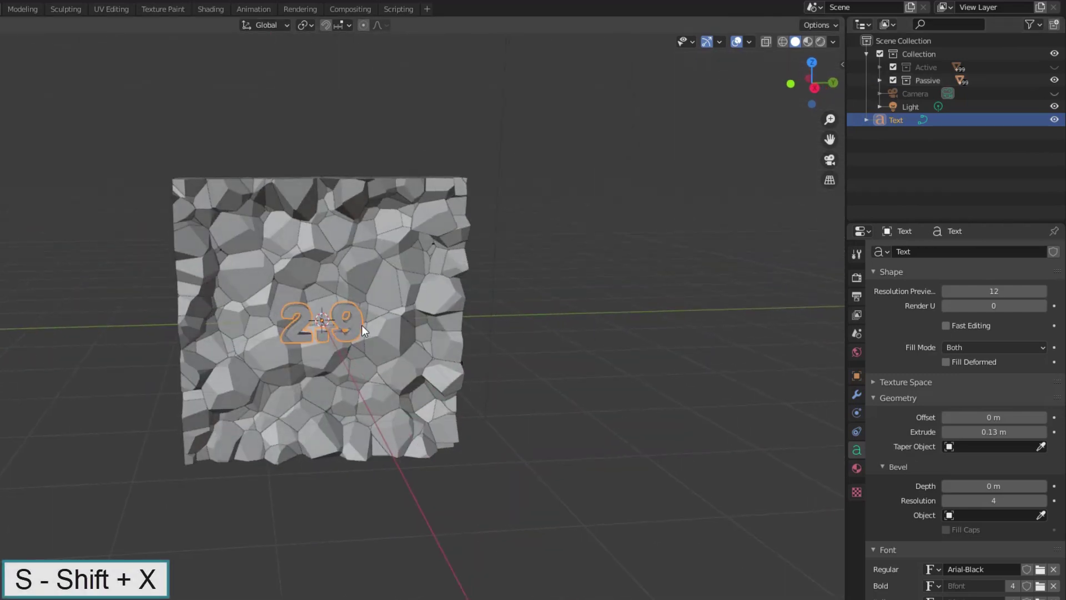
pyautogui.press('s')
pyautogui.hotkey('shift', 'x')
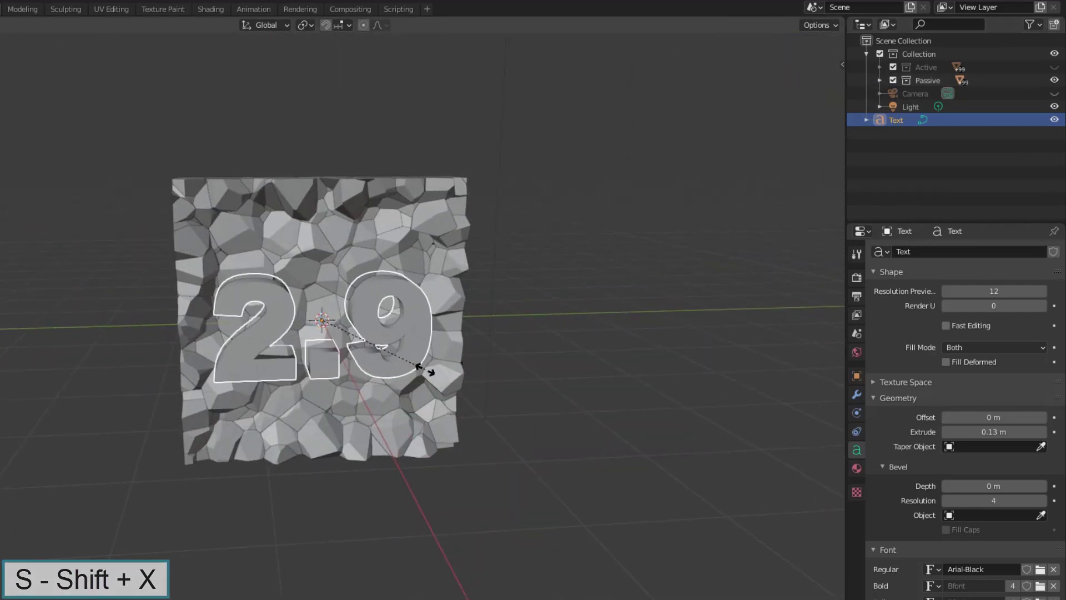
pyautogui.click(425, 368)
# Move the text slightly back along X toward the fractured slab and view it from the side axis facing its front
pyautogui.moveTo(484, 468)
pyautogui.mouseDown(button='middle')
pyautogui.moveTo(492, 539)
pyautogui.moveTo(647, 474)
pyautogui.moveTo(488, 466)
pyautogui.mouseUp(button='middle')
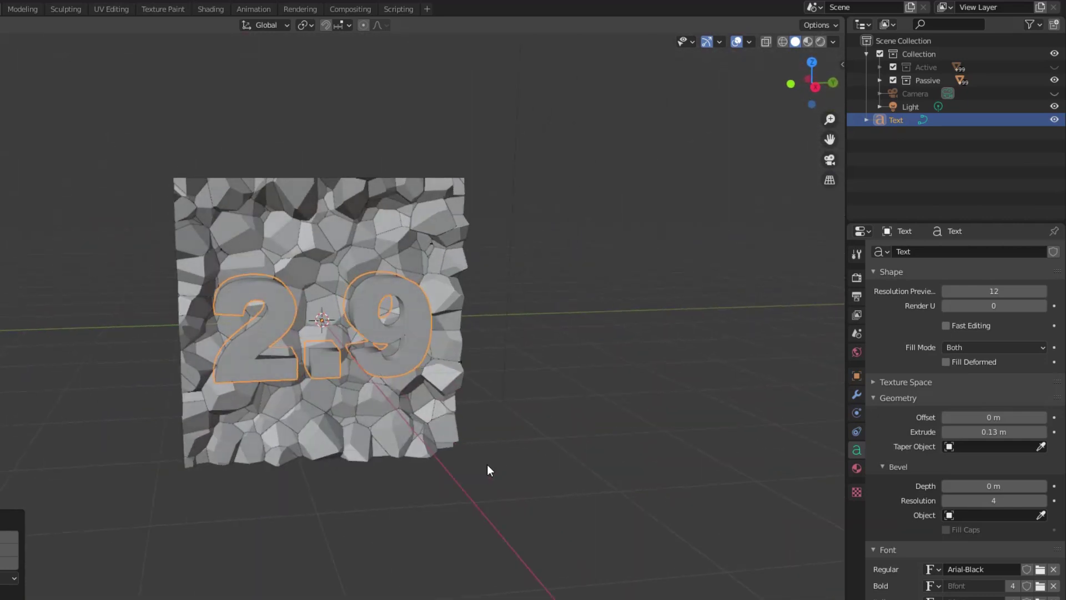
pyautogui.moveTo(433, 432); pyautogui.dragTo(386, 305, button='middle')
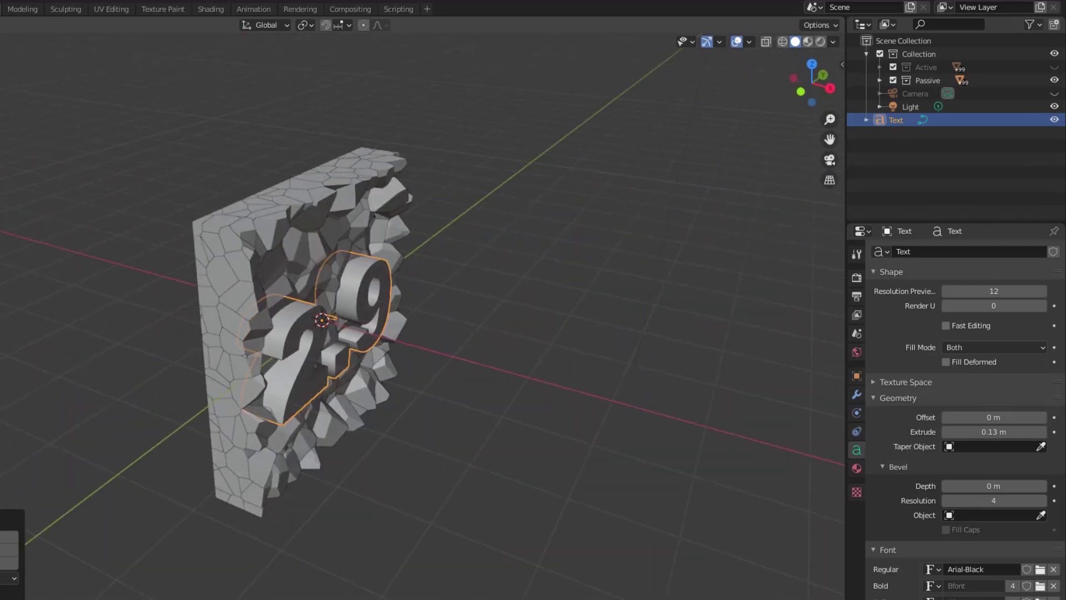
pyautogui.moveTo(369, 333); pyautogui.dragTo(360, 331)
pyautogui.press('KP_3')
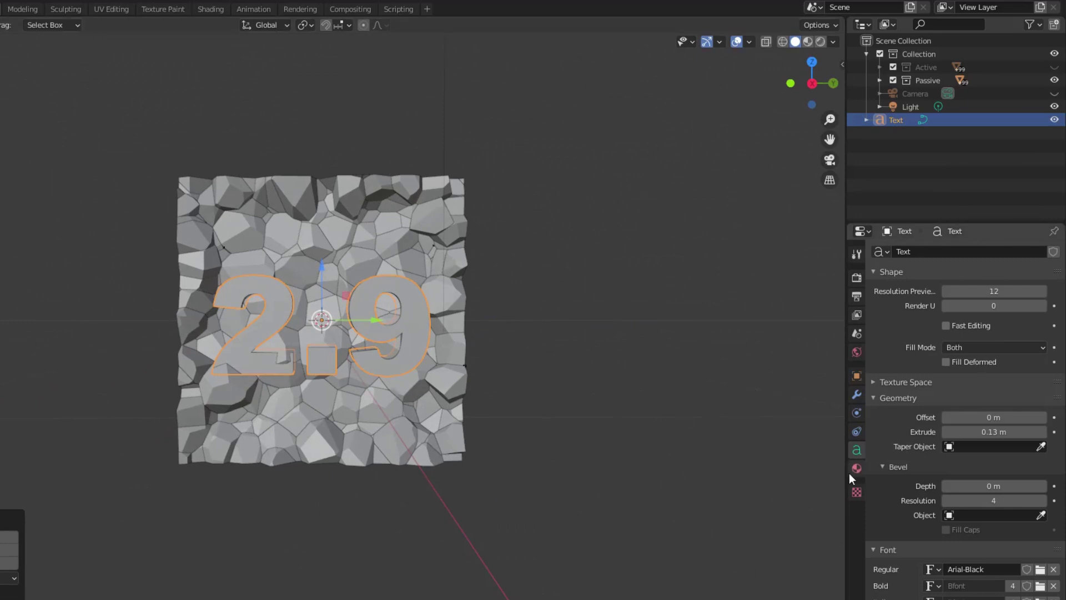
# Switch to material preview shading and give the text a new material with a golden-yellow base color
pyautogui.click(807, 41)
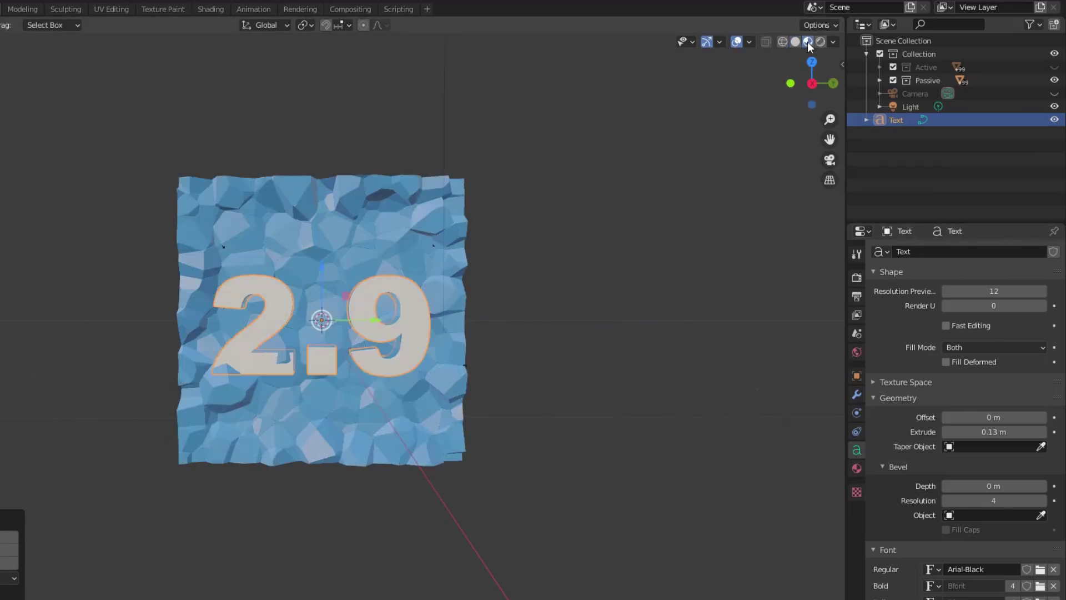
pyautogui.click(856, 469)
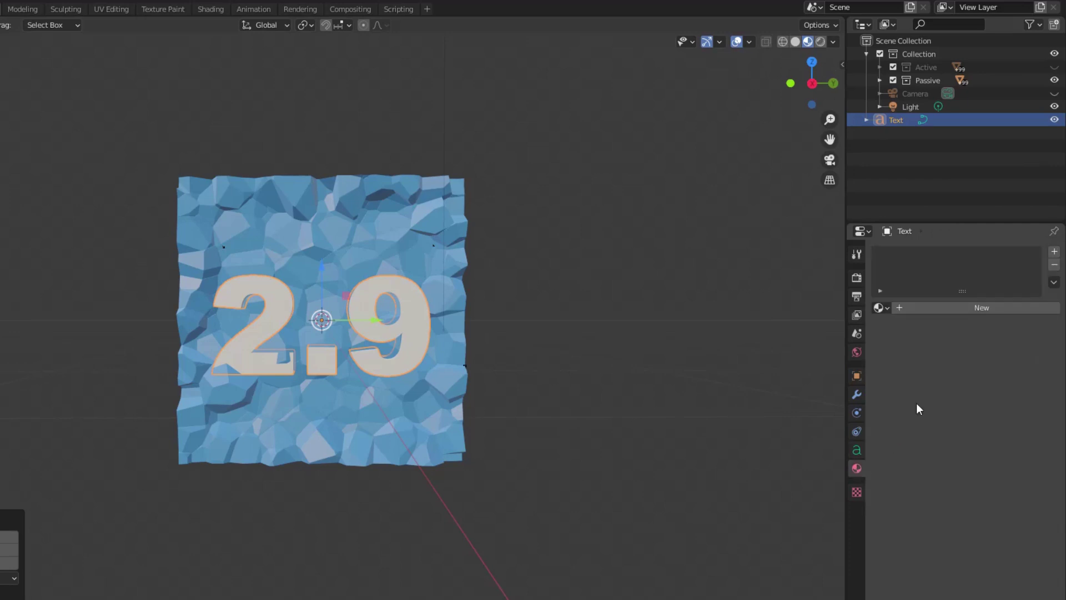
pyautogui.click(928, 308)
pyautogui.click(971, 439)
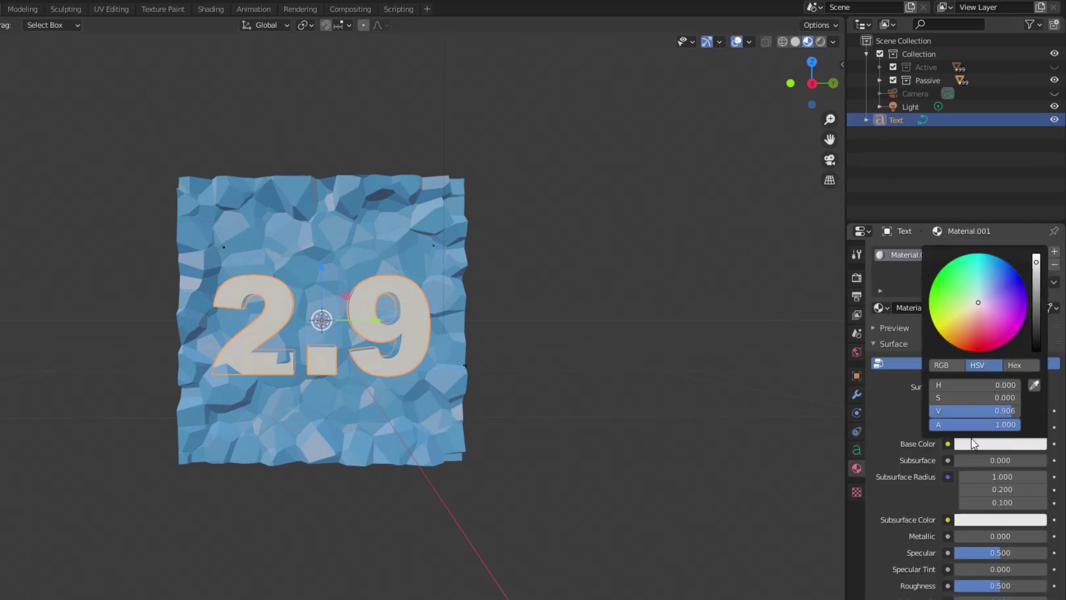
pyautogui.moveTo(979, 319); pyautogui.dragTo(966, 341)
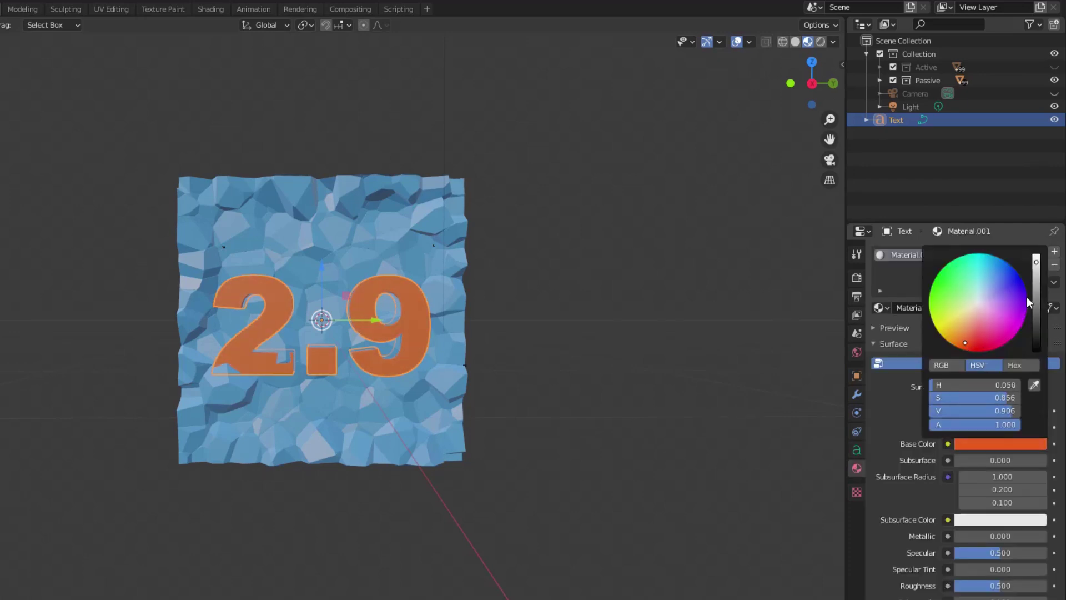
pyautogui.moveTo(1040, 264); pyautogui.dragTo(1036, 275)
pyautogui.moveTo(992, 315); pyautogui.dragTo(944, 338)
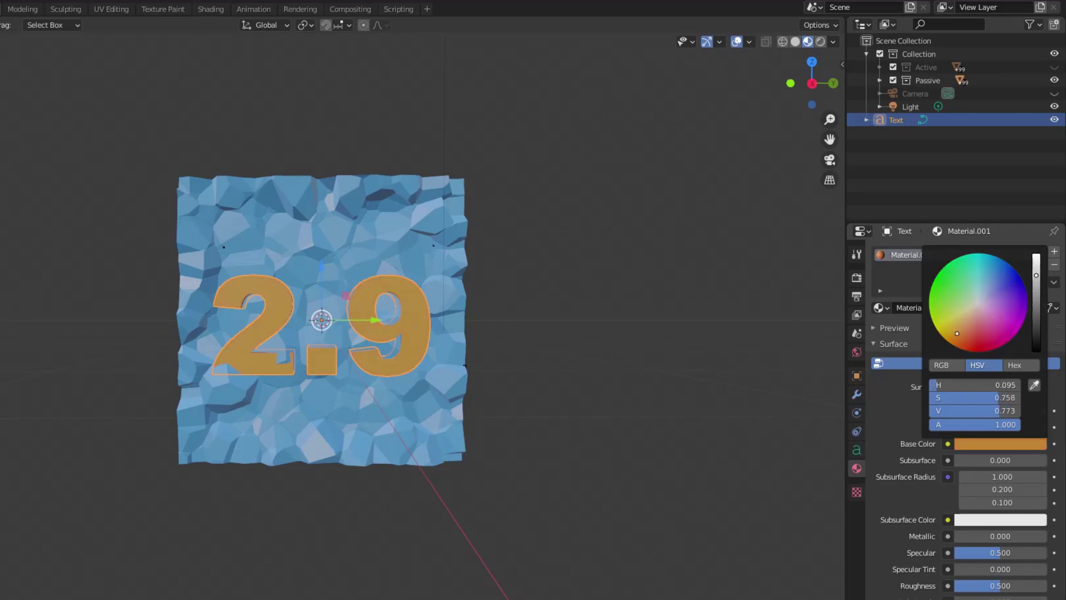
pyautogui.moveTo(571, 431); pyautogui.dragTo(643, 464, button='middle')
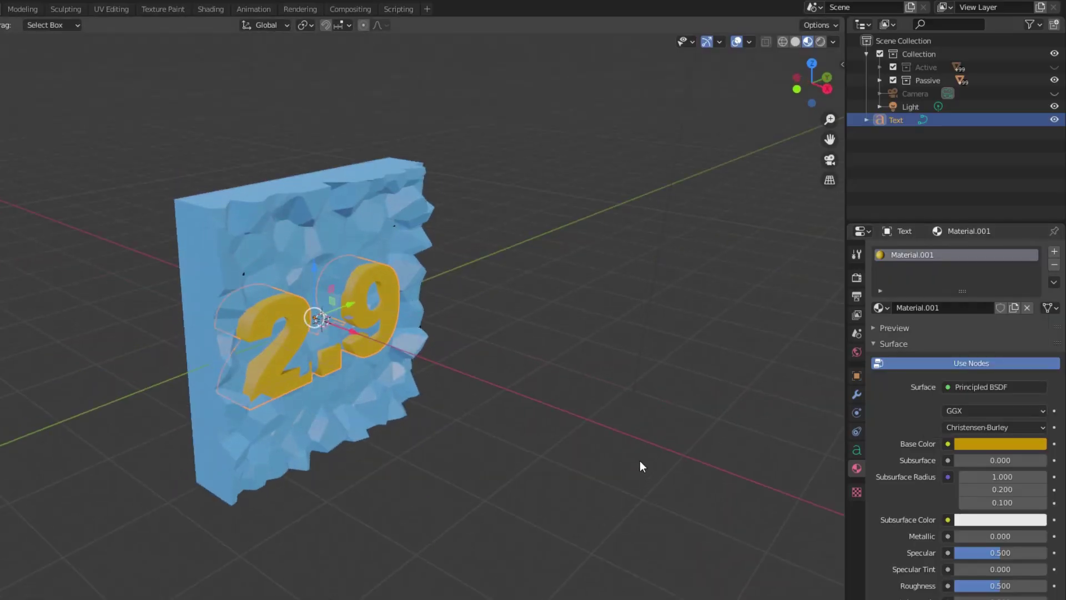
pyautogui.click(564, 416)
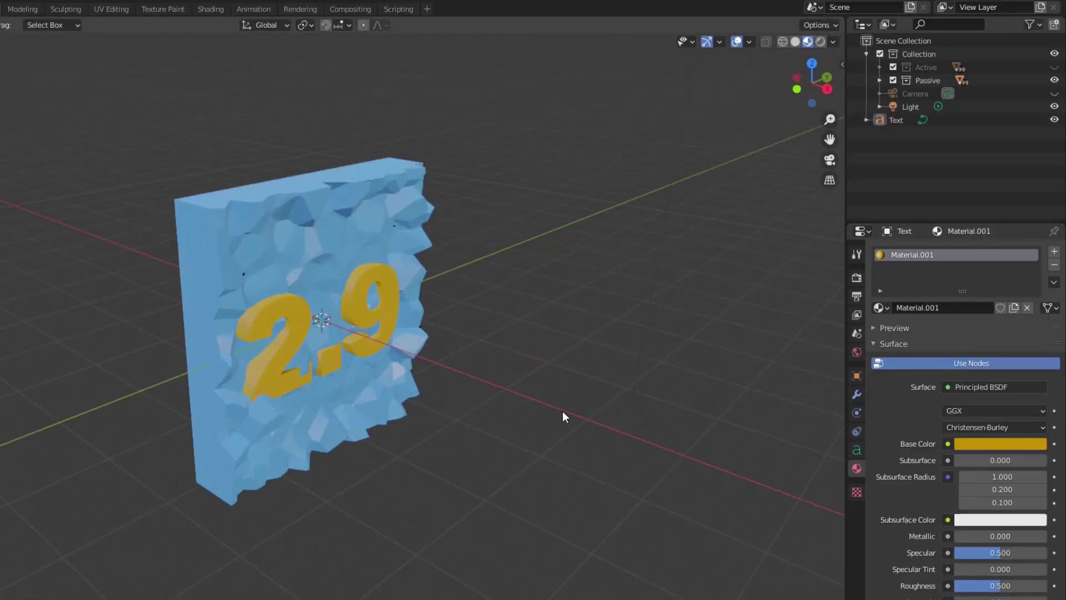
# Show the Active collection in rendered shading and play the collapse animation revealing the text
pyautogui.click(820, 42)
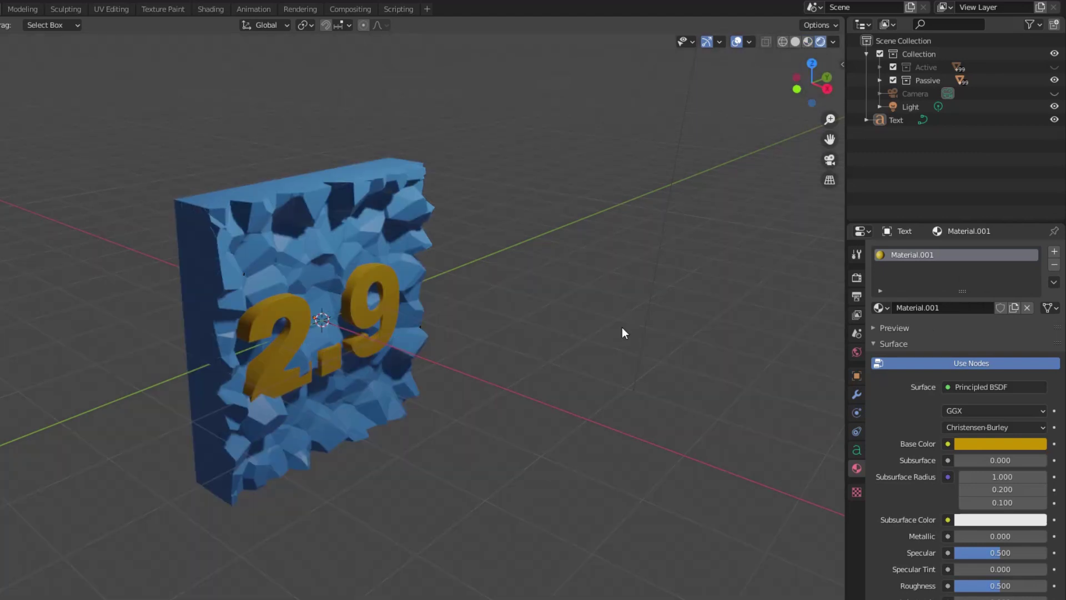
pyautogui.click(1055, 68)
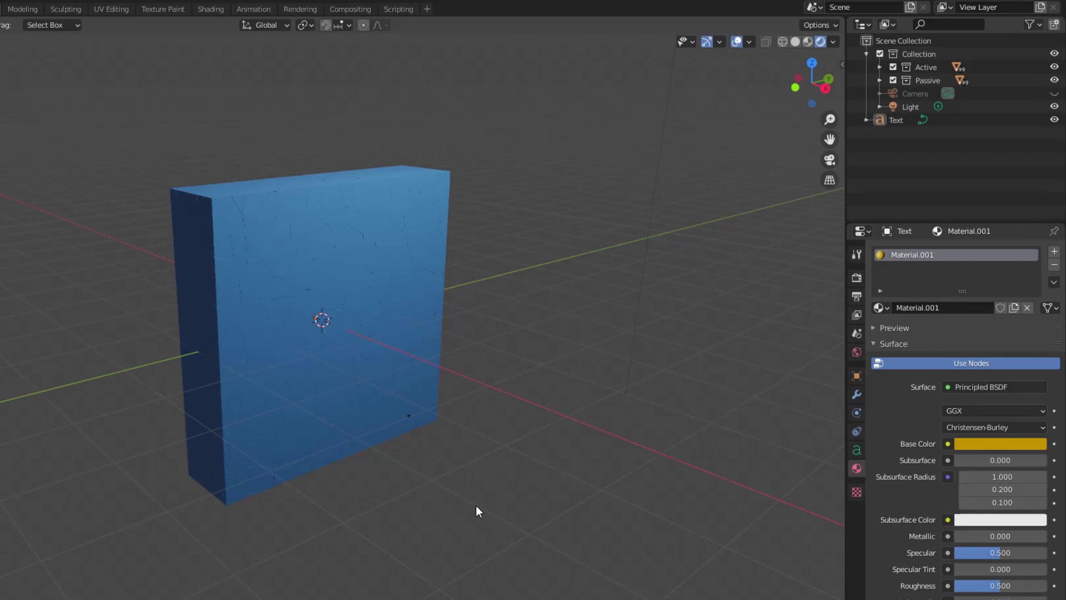
pyautogui.press('space')
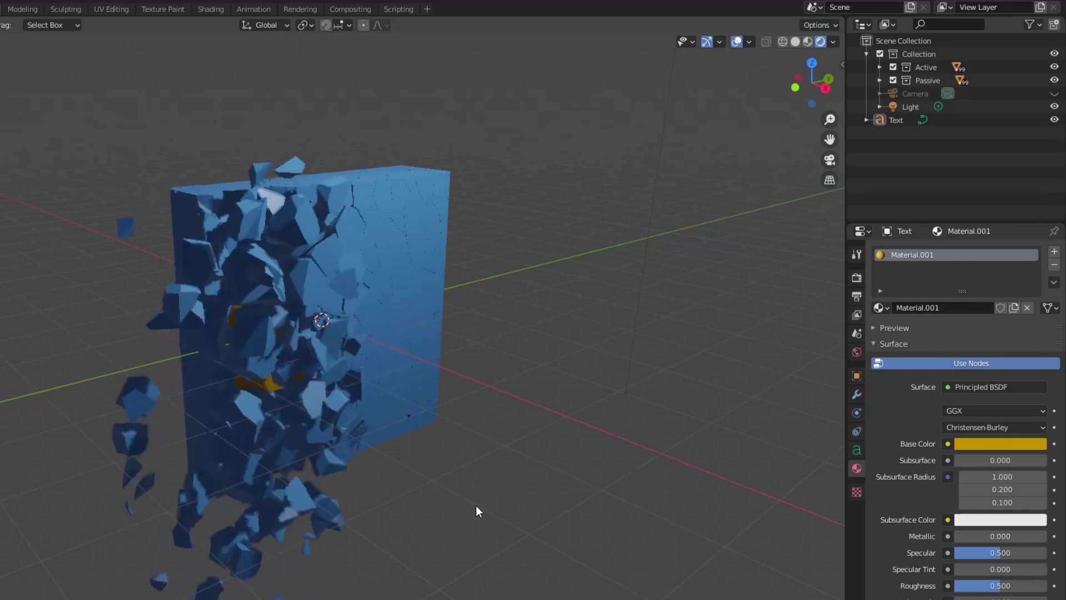